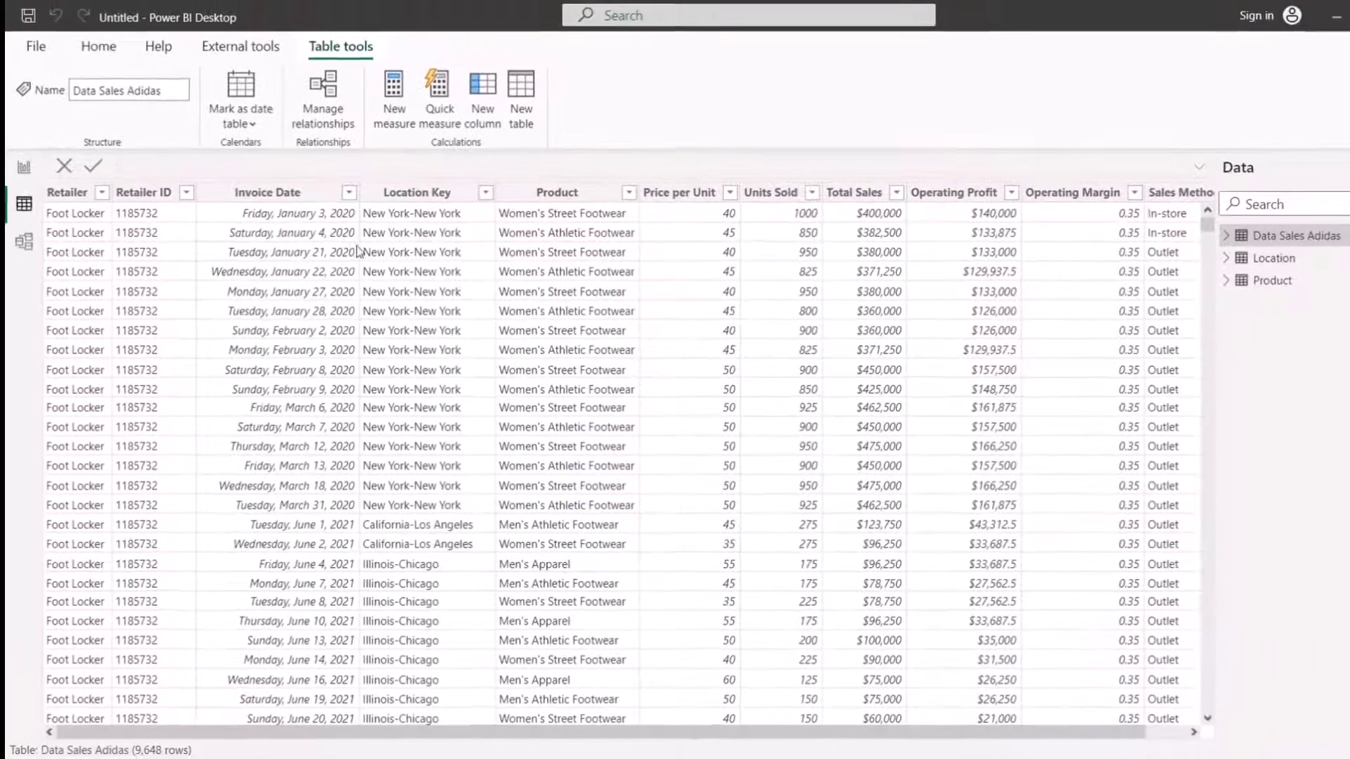
Inspect the Location, Product and Data Sales Adidas tables' rows, then switch to Model view
click(1270, 259)
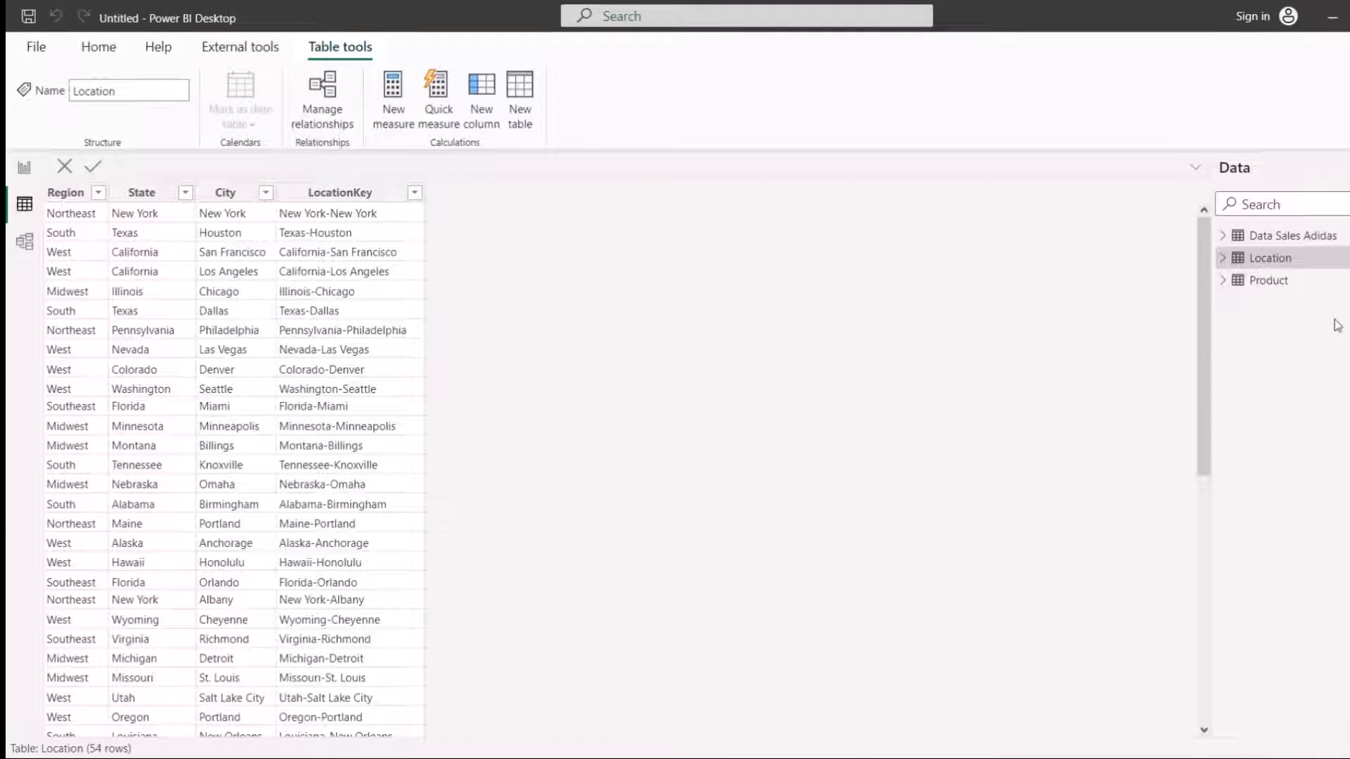
click(1266, 279)
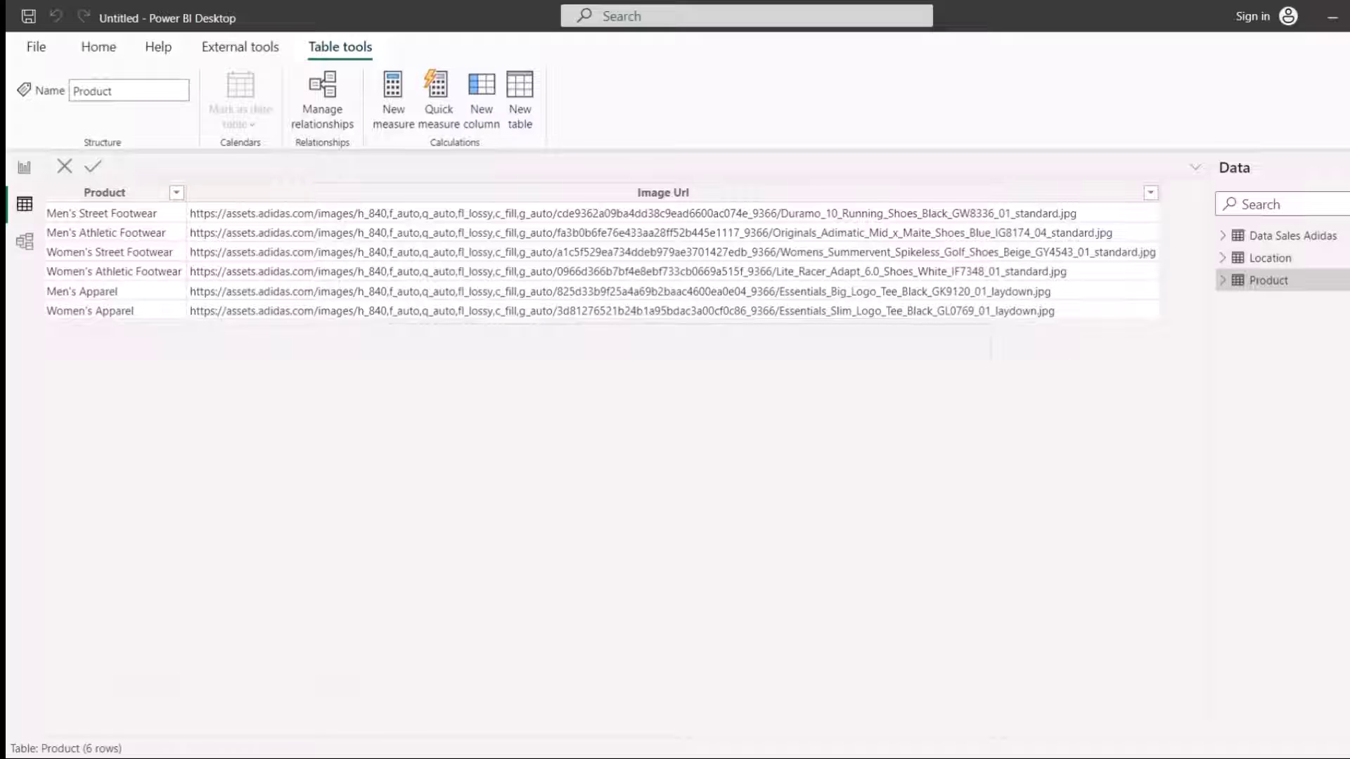
click(1292, 236)
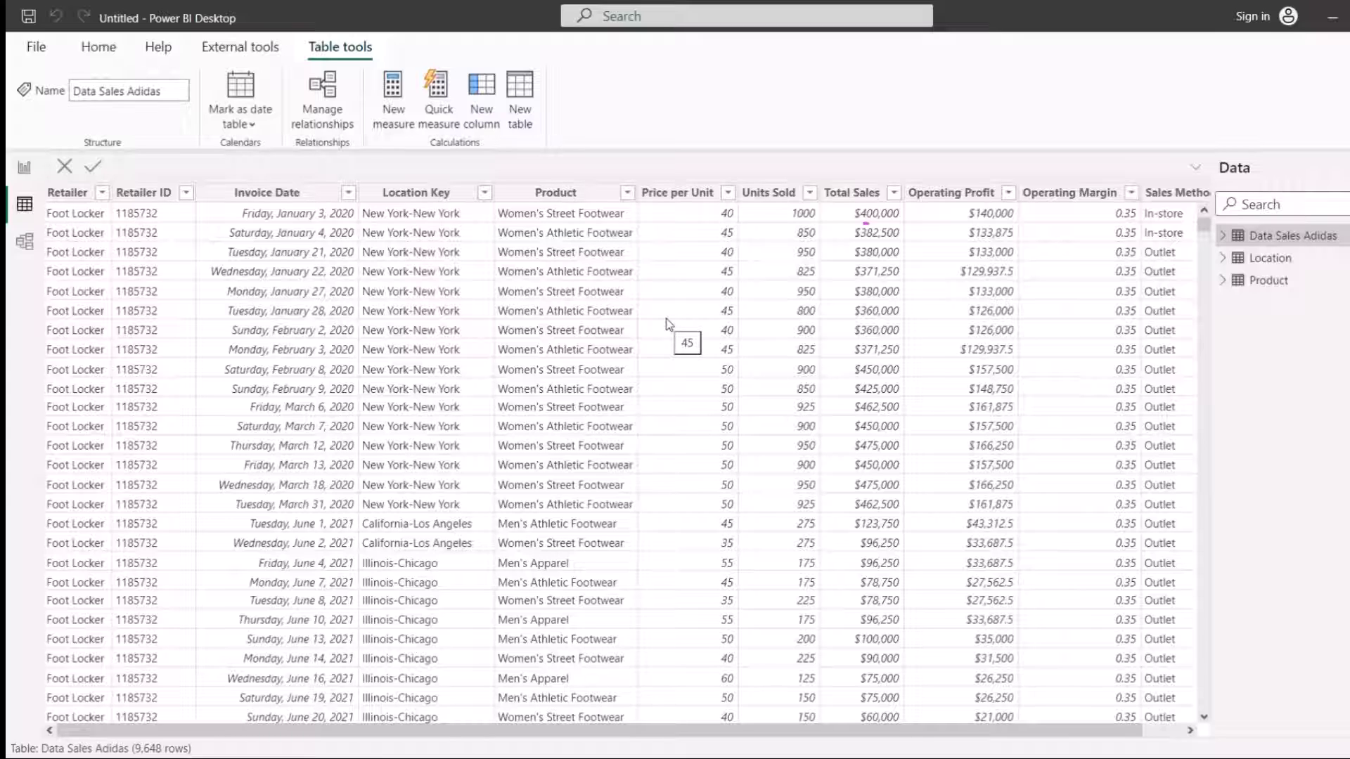
click(1238, 262)
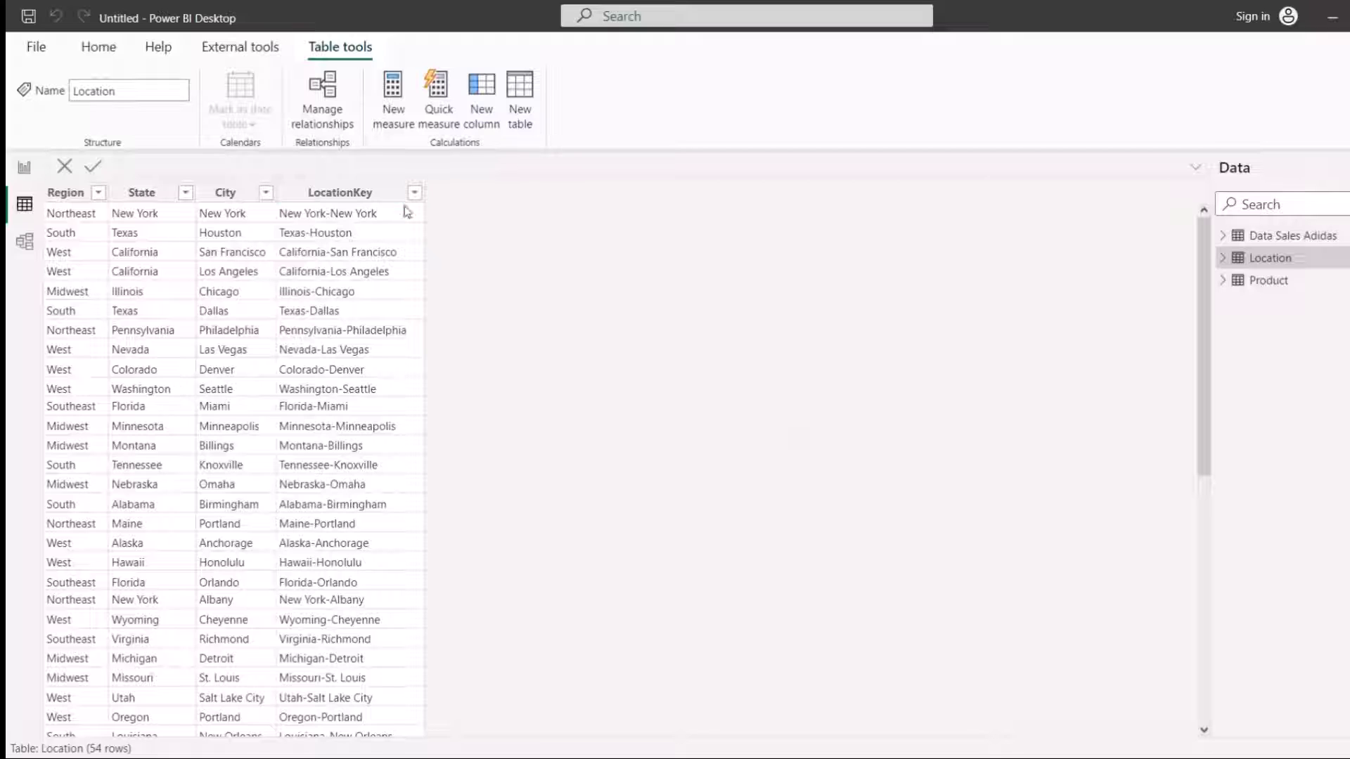
click(1268, 282)
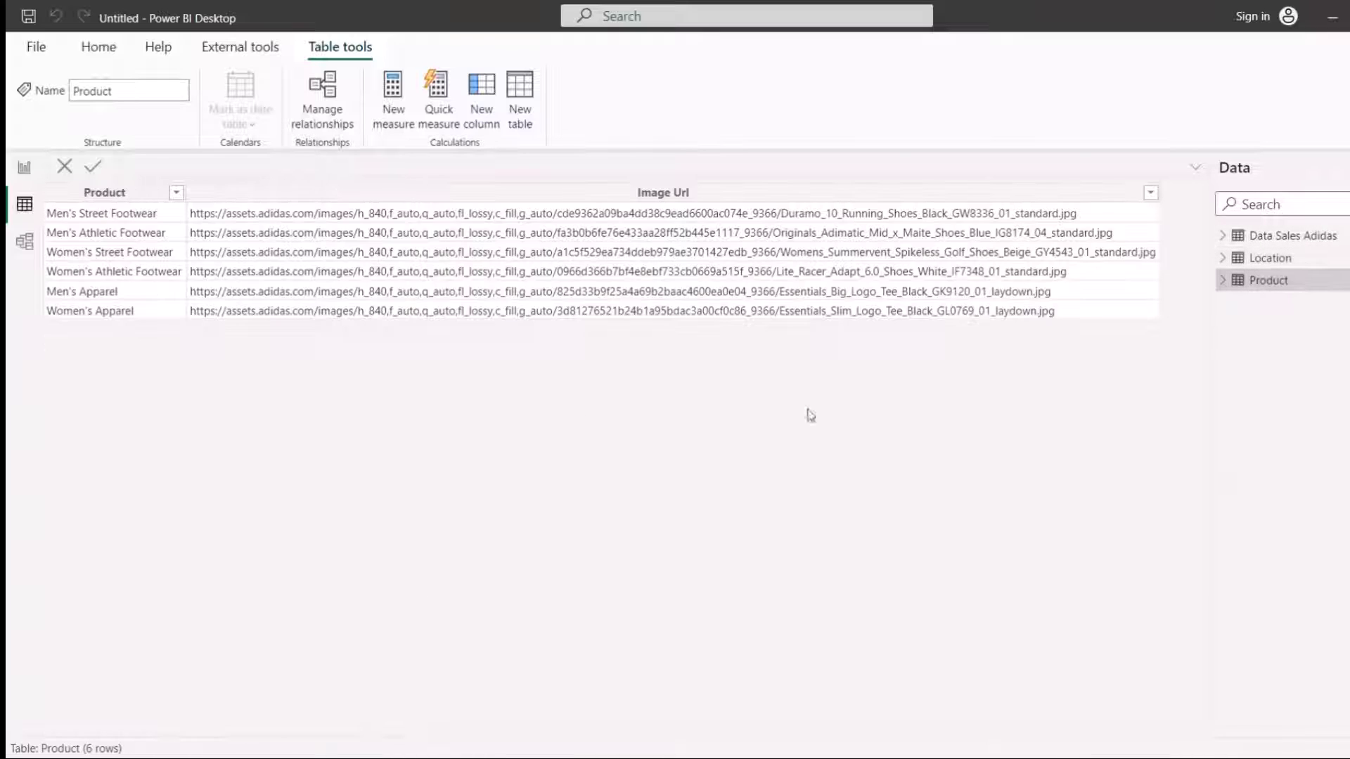
click(25, 244)
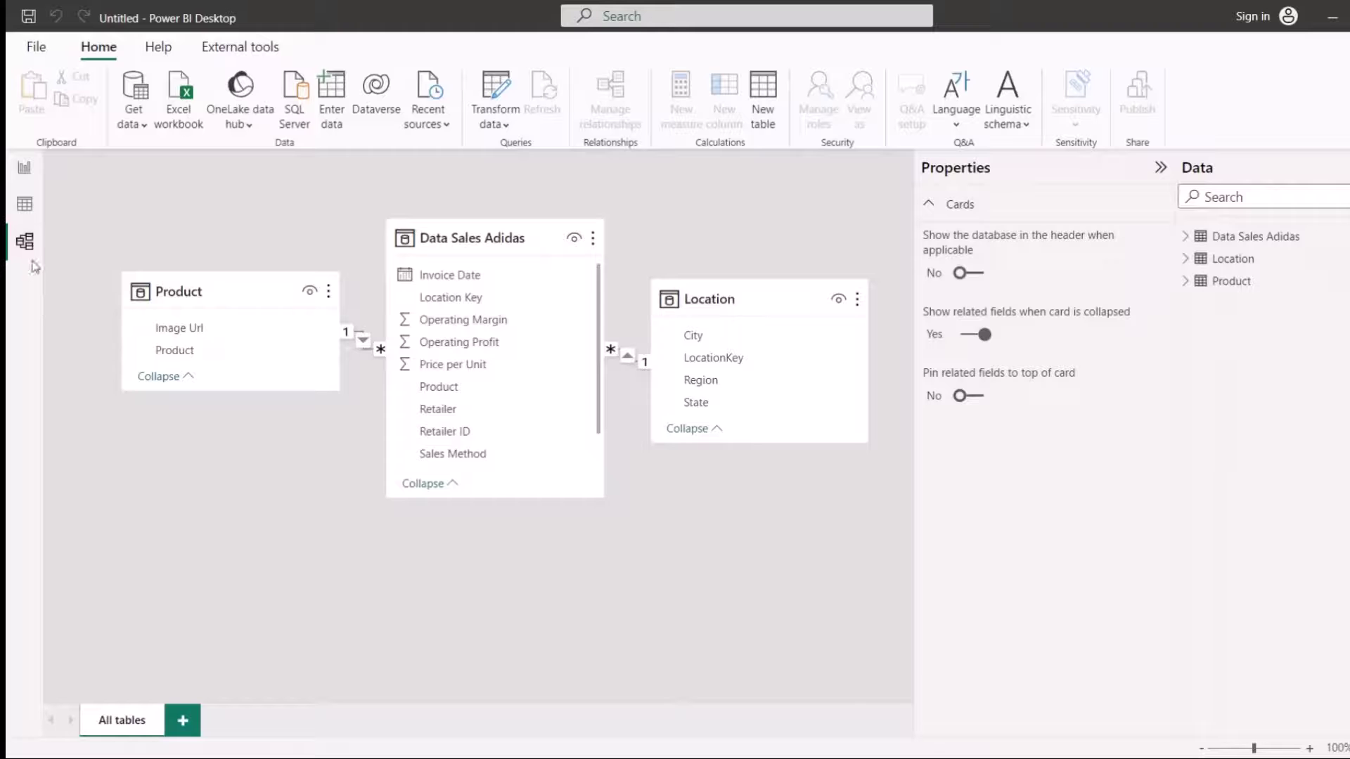
Line up the Product, Data Sales Adidas and Location cards in a row, enlarging Data Sales Adidas to show all fields
drag(237, 296, 228, 243)
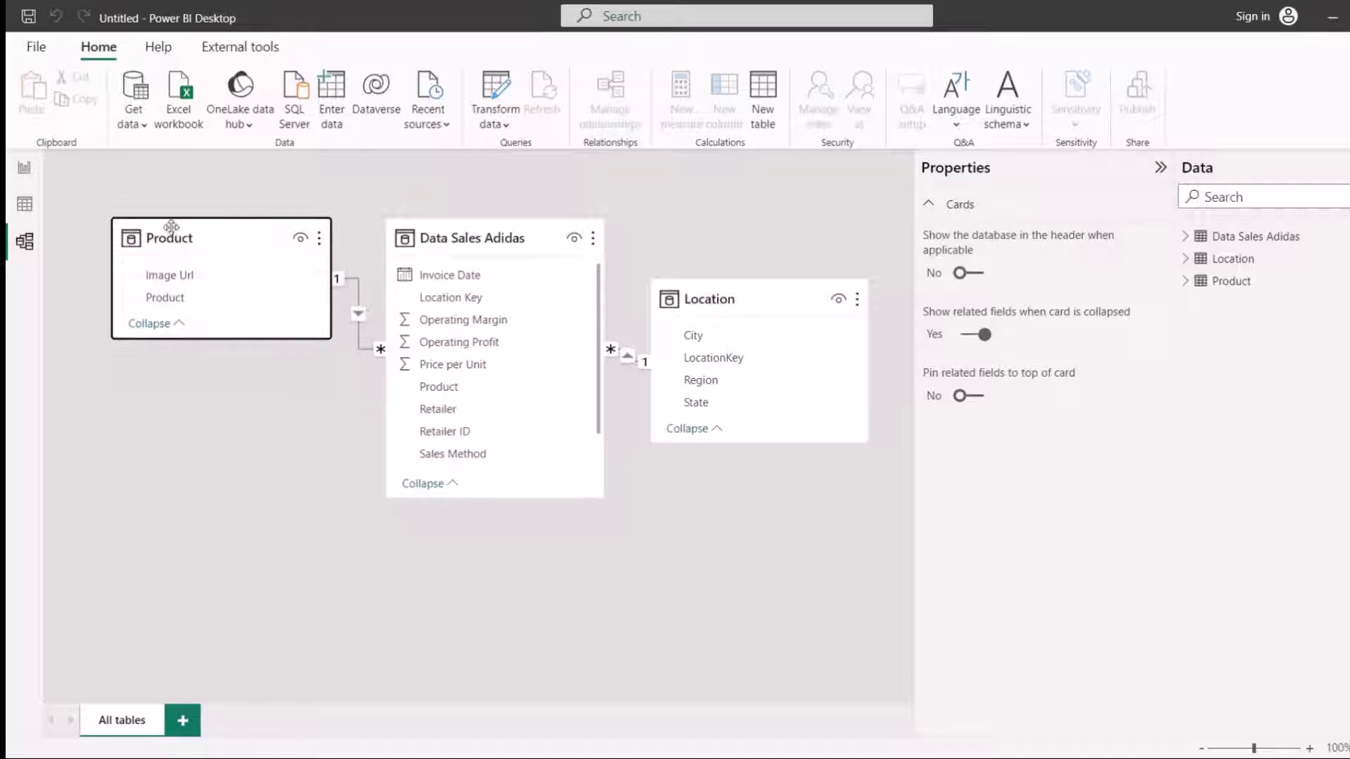
drag(734, 305, 794, 244)
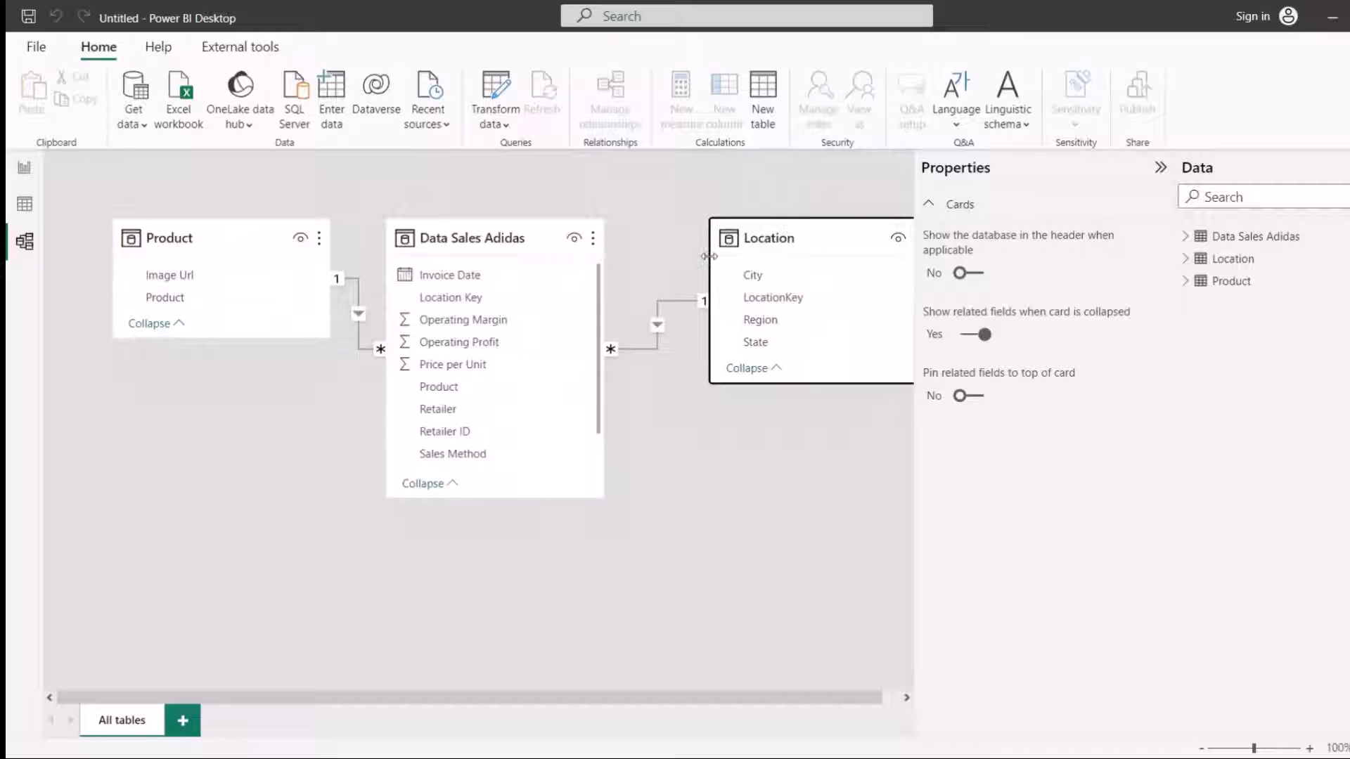
mouse_move(519, 242)
mouse_down()
mouse_move(571, 246)
mouse_move(545, 241)
mouse_up()
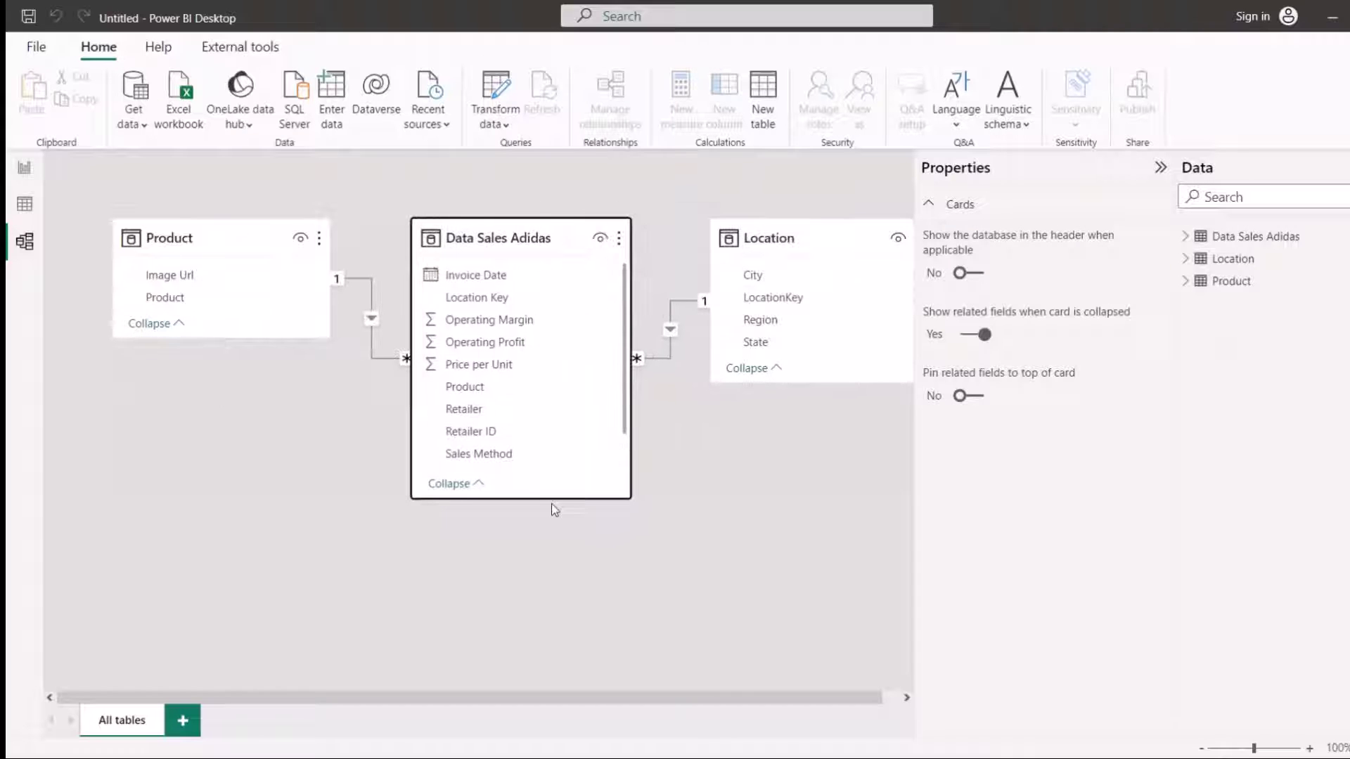
drag(549, 496, 549, 564)
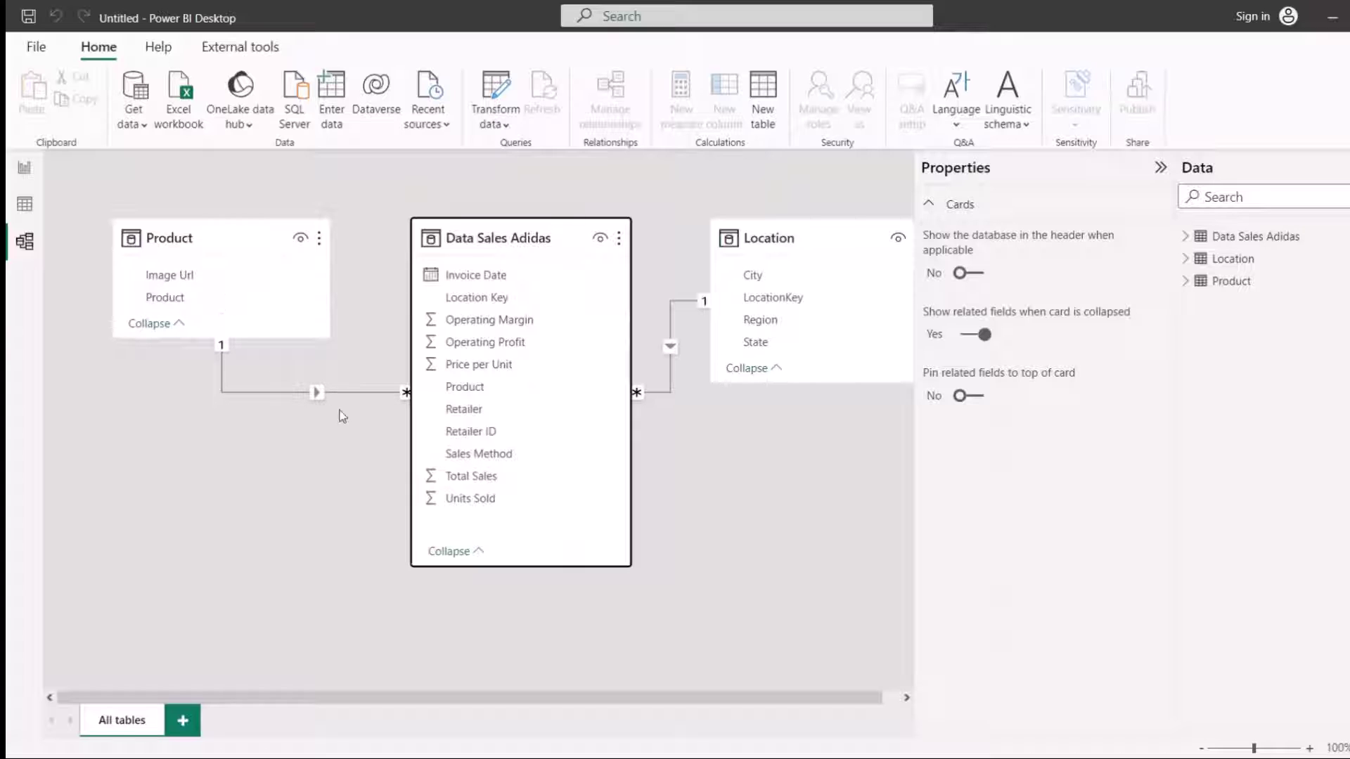
click(787, 256)
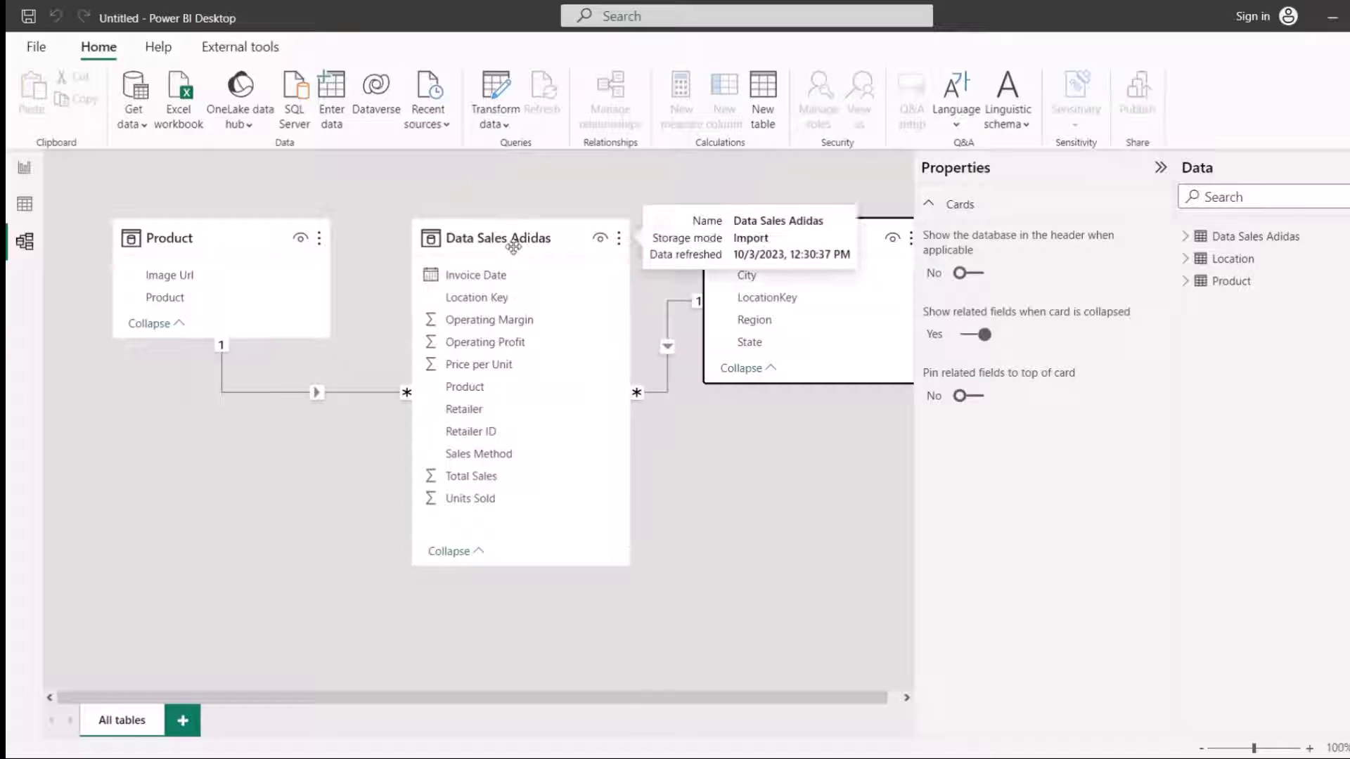
drag(549, 226, 542, 227)
drag(807, 244, 782, 243)
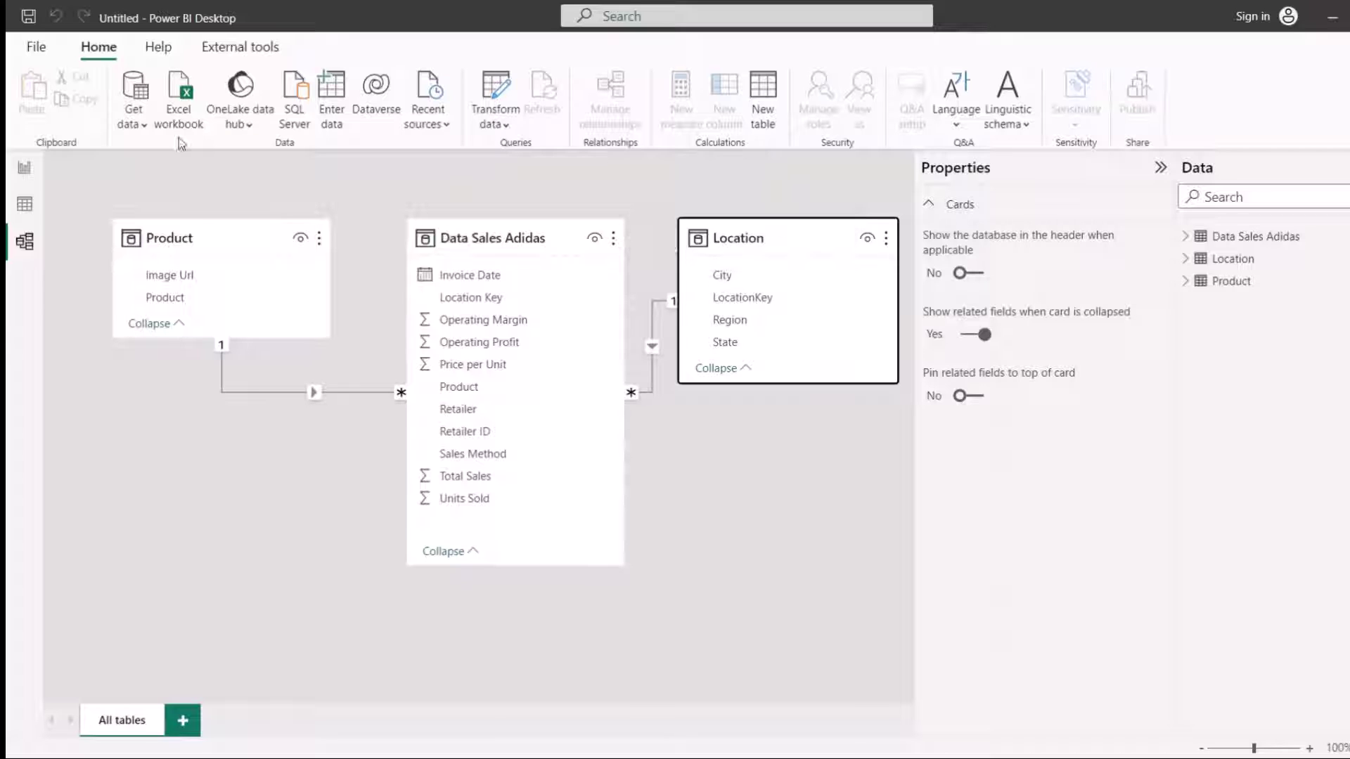
From Report view, select the whole Calendar DAX formula in the DAXCalendar Notepad file, then minimise Notepad
click(25, 176)
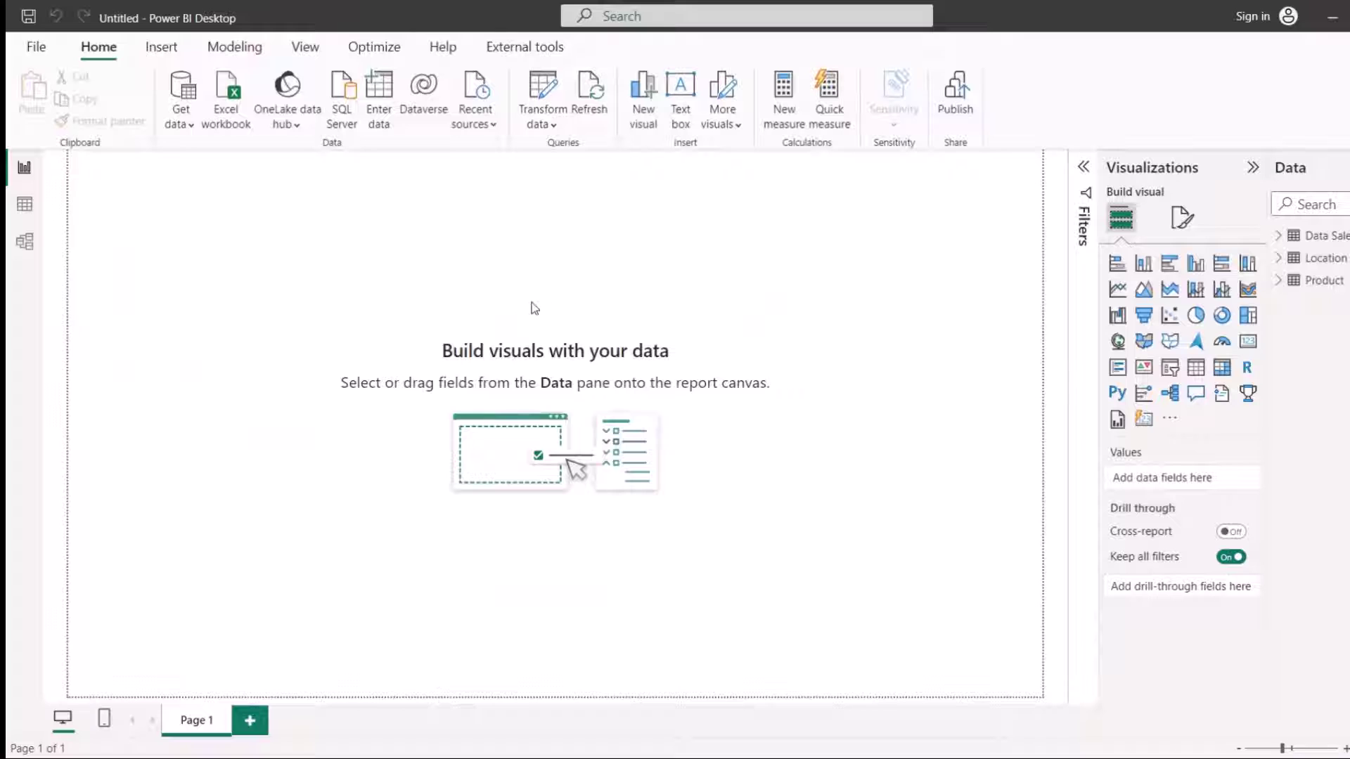
key(alt+Tab)
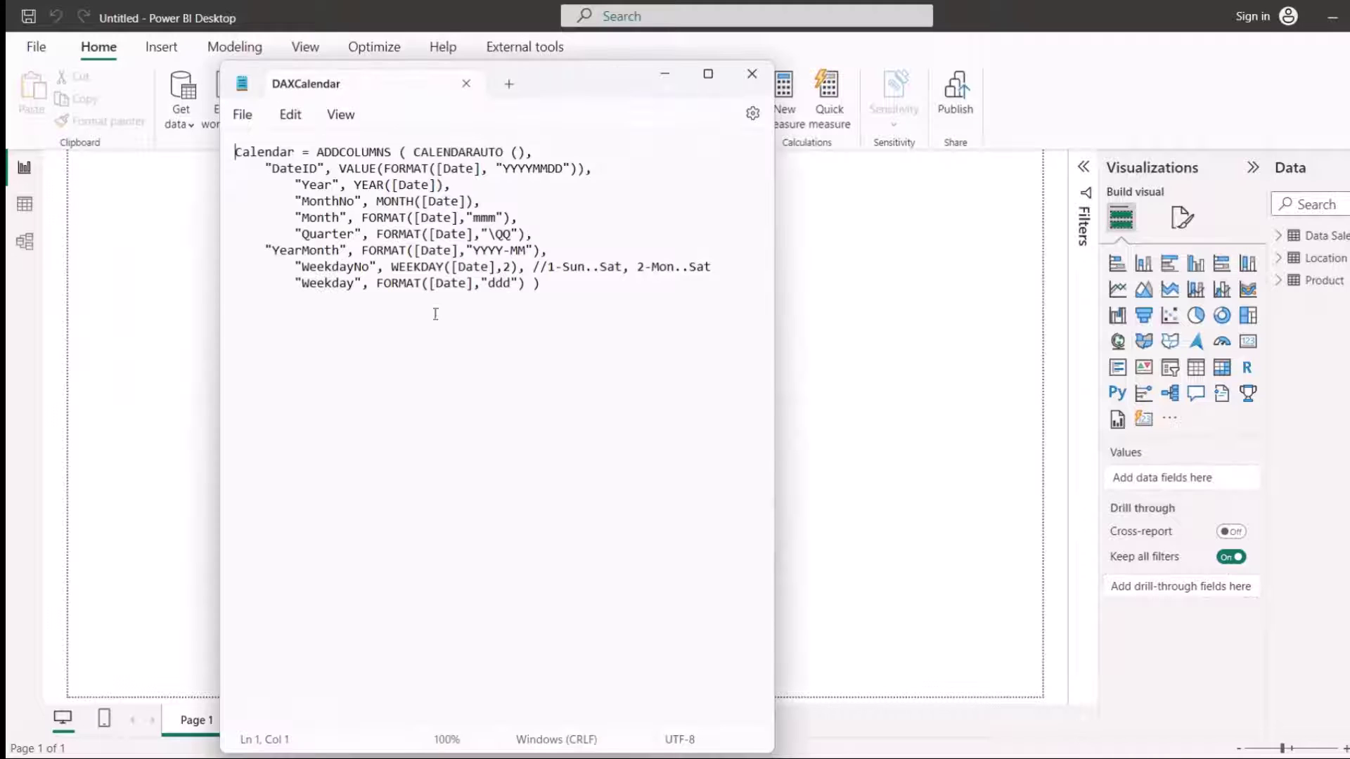
click(610, 314)
scroll(600, 301, up, 2)
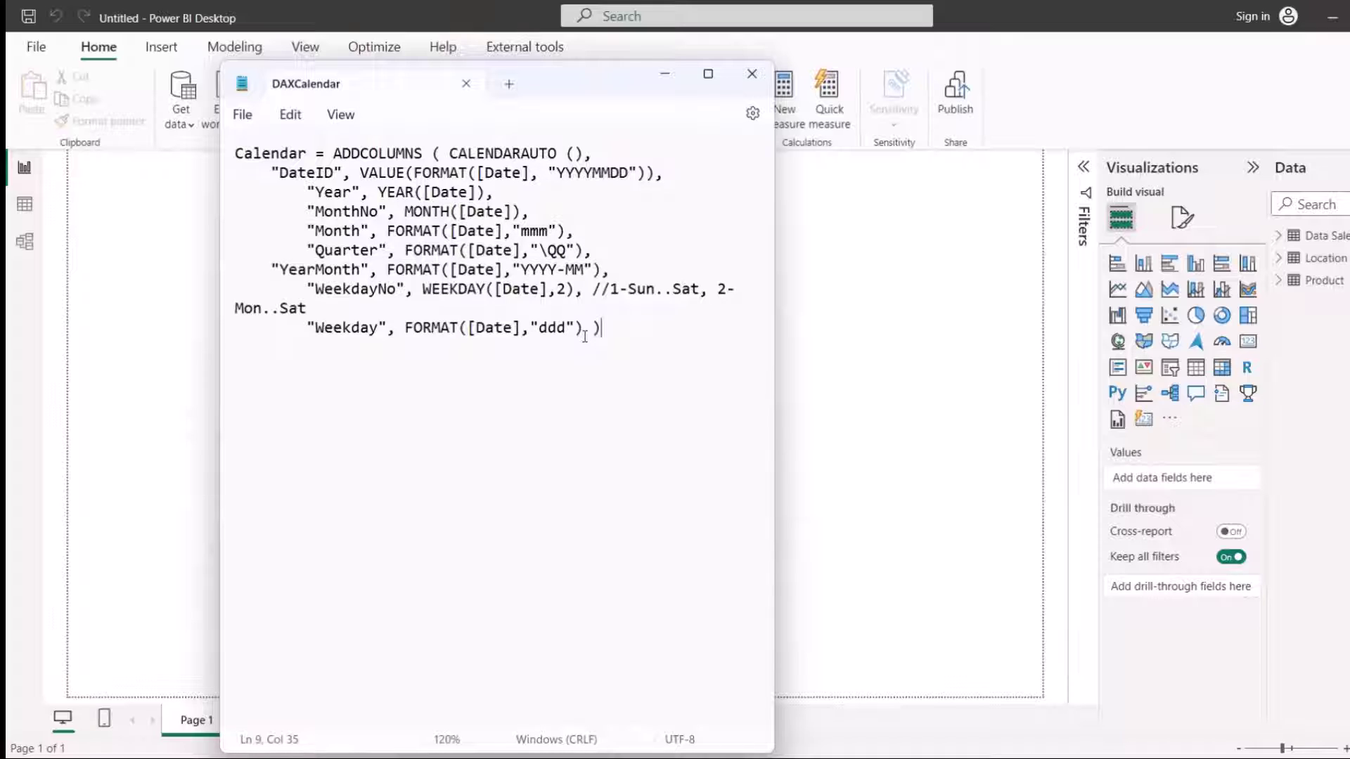
drag(601, 328, 209, 146)
key(ctrl+c)
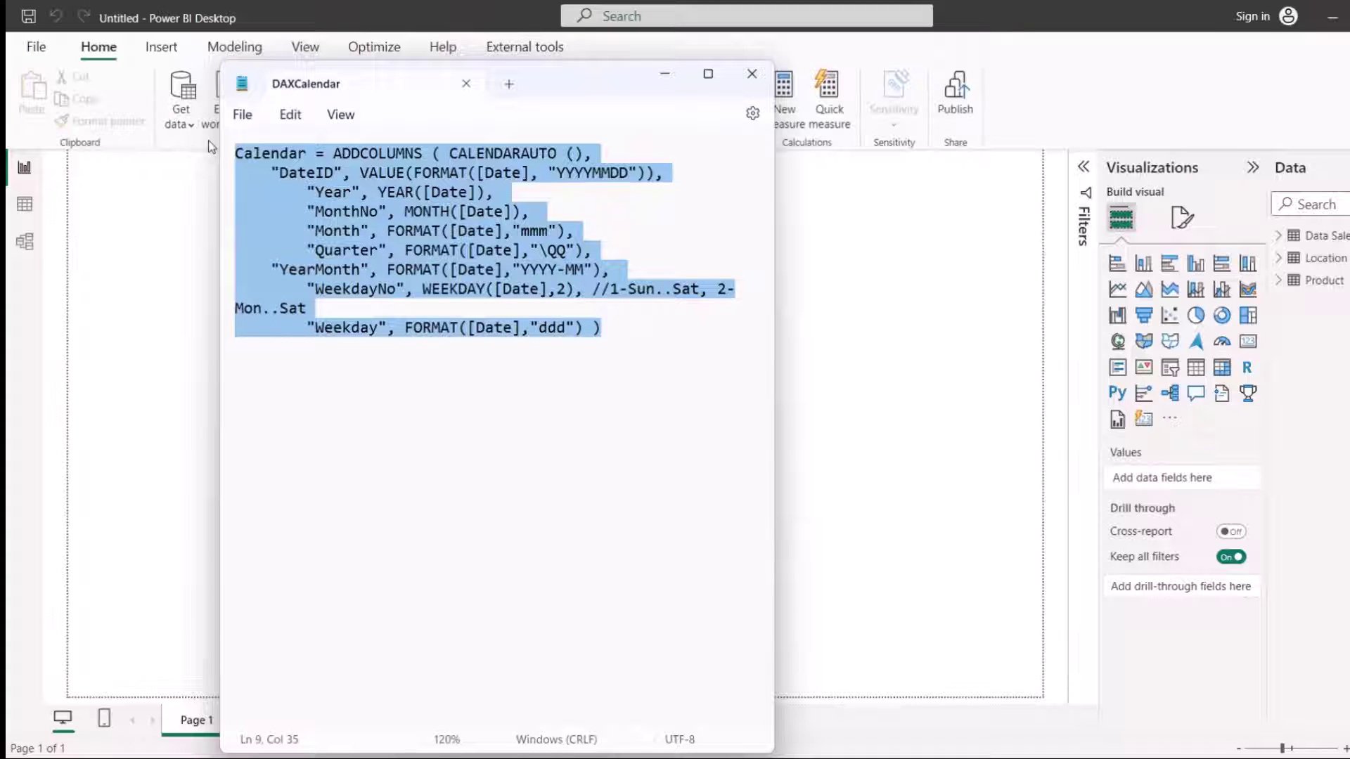
click(665, 74)
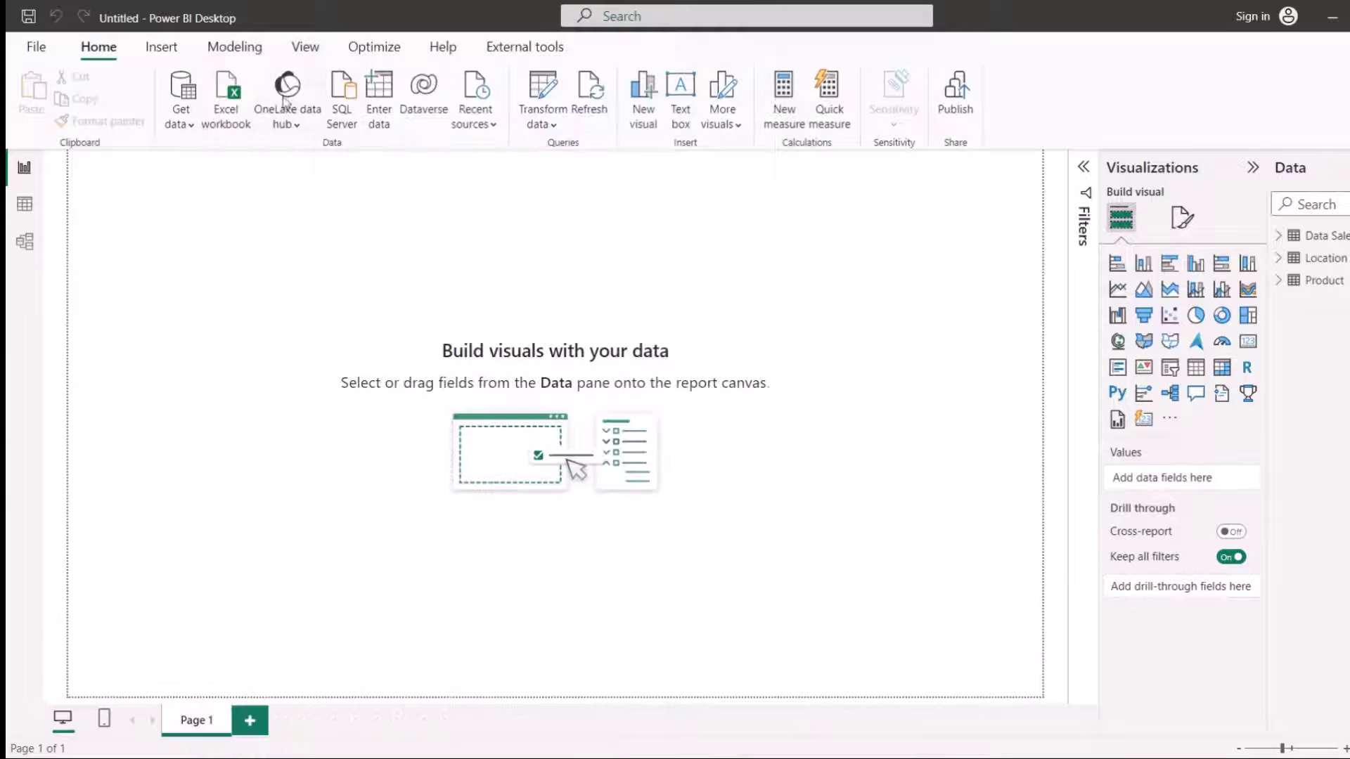
Start a new table and paste the Calendar = ADDCOLUMNS(CALENDARAUTO()) formula over the placeholder
click(237, 47)
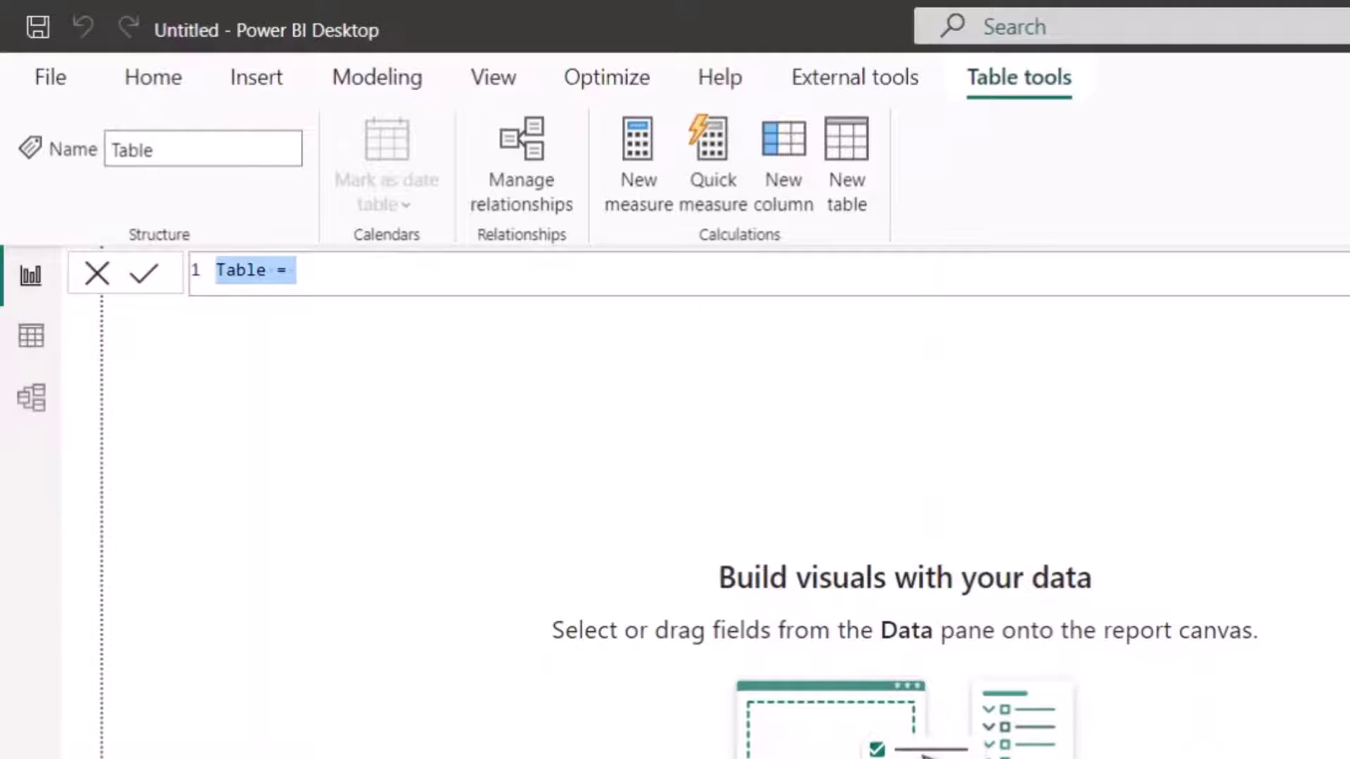
key(ctrl+v)
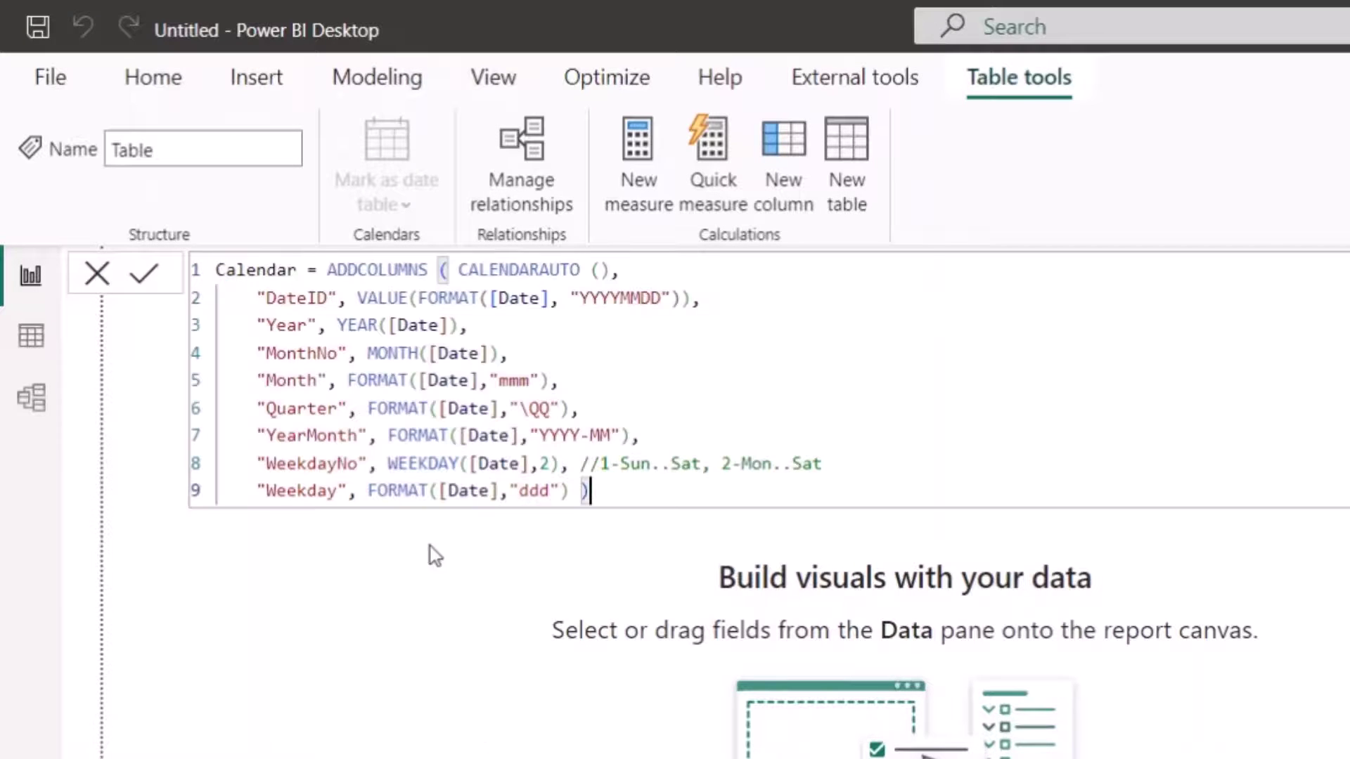
ctrl+scroll(687, 410, up, 3)
ctrl+scroll(712, 429, up, 2)
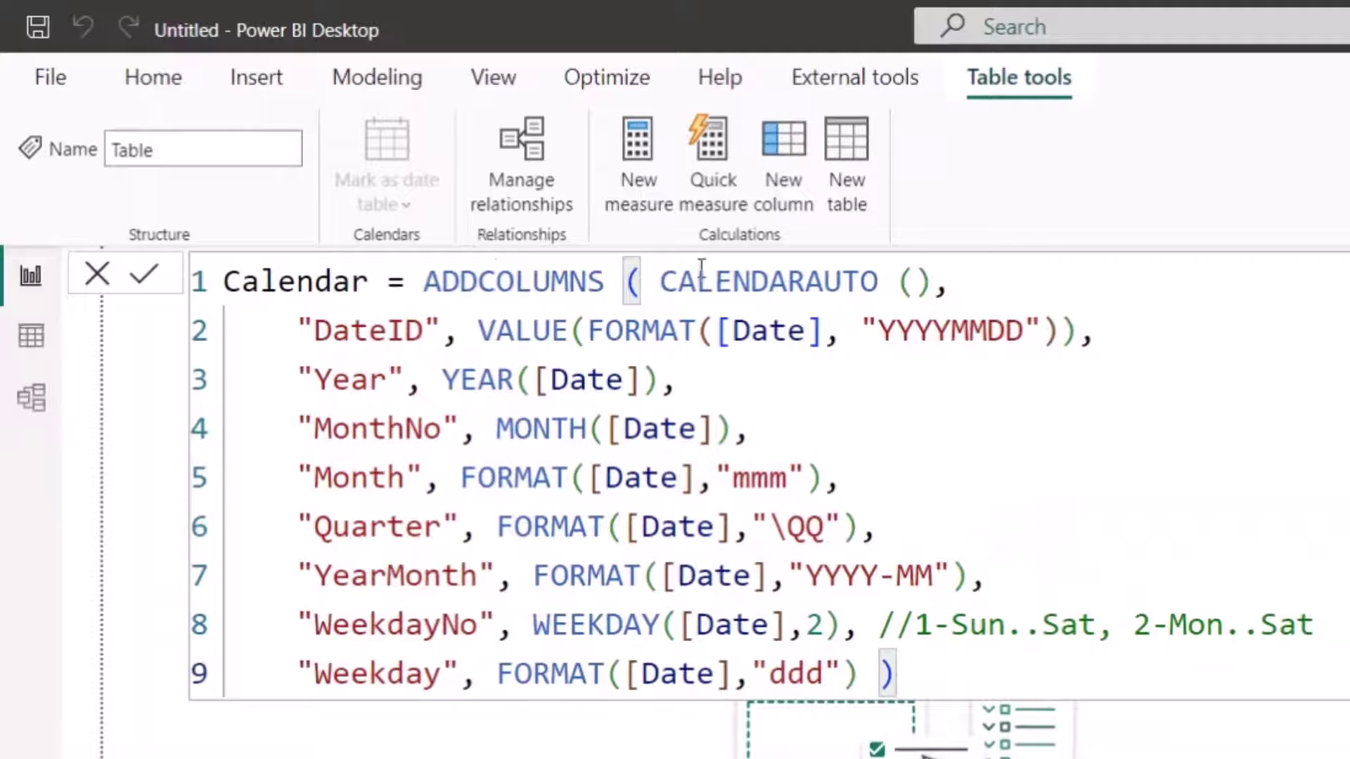
Review the formula's CALENDARAUTO source and its DateID, Year, MonthNo, Month, Quarter, YearMonth and WeekdayNo columns
click(933, 281)
drag(933, 281, 642, 282)
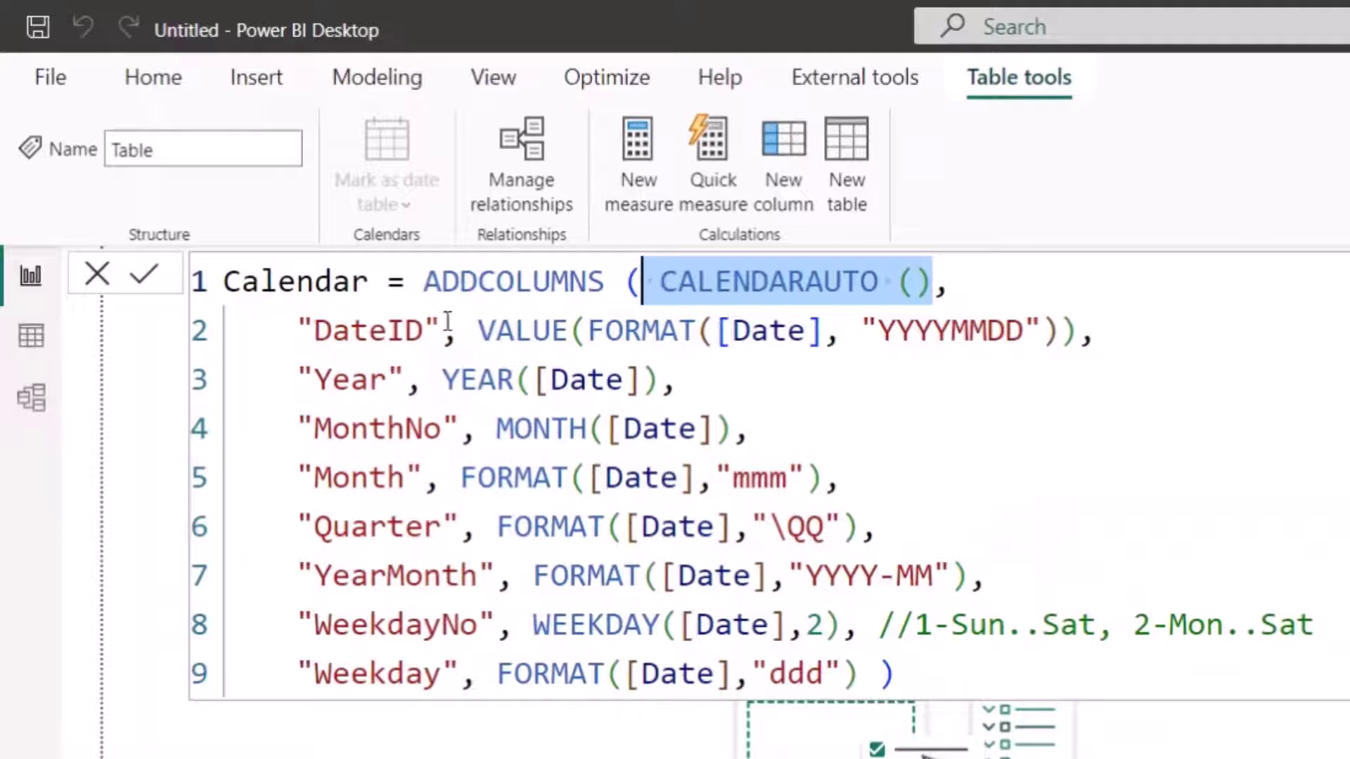
drag(313, 330, 444, 329)
drag(298, 380, 425, 379)
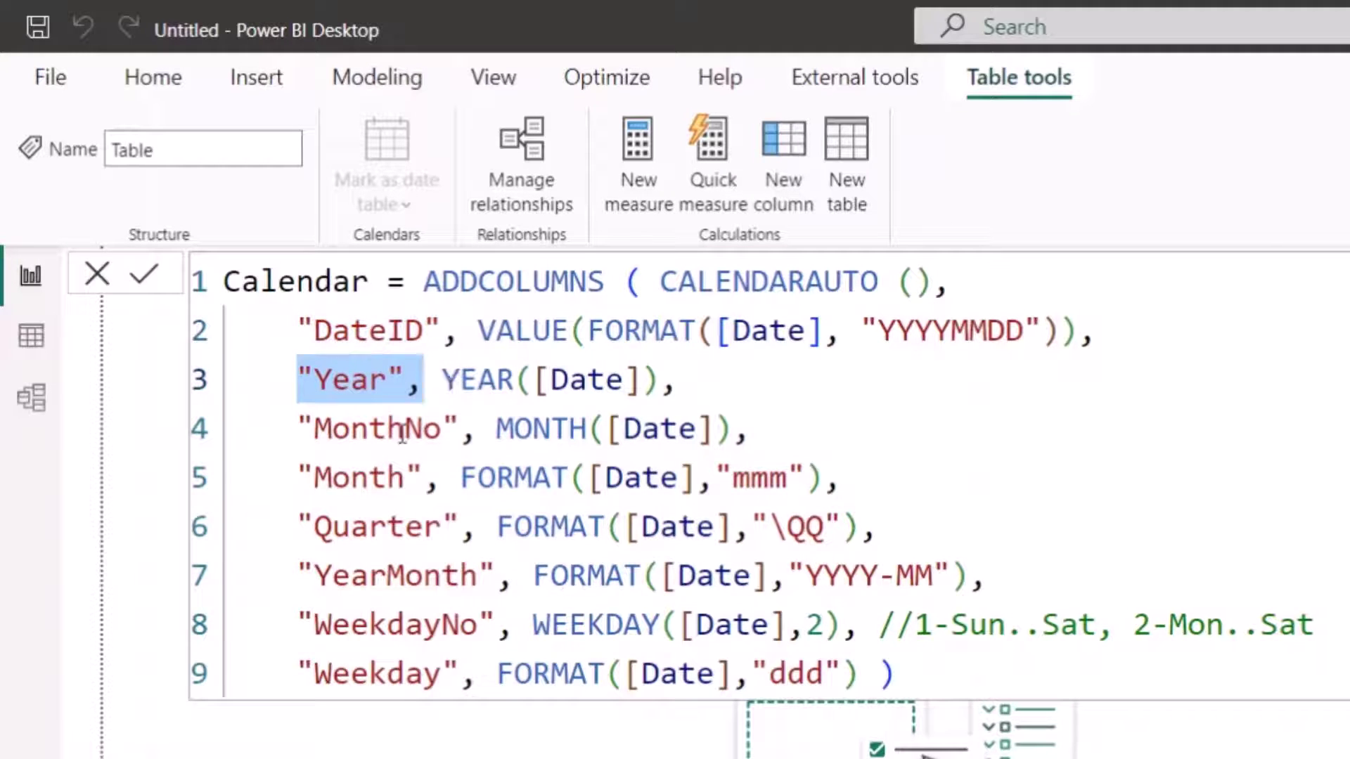
drag(310, 425, 447, 429)
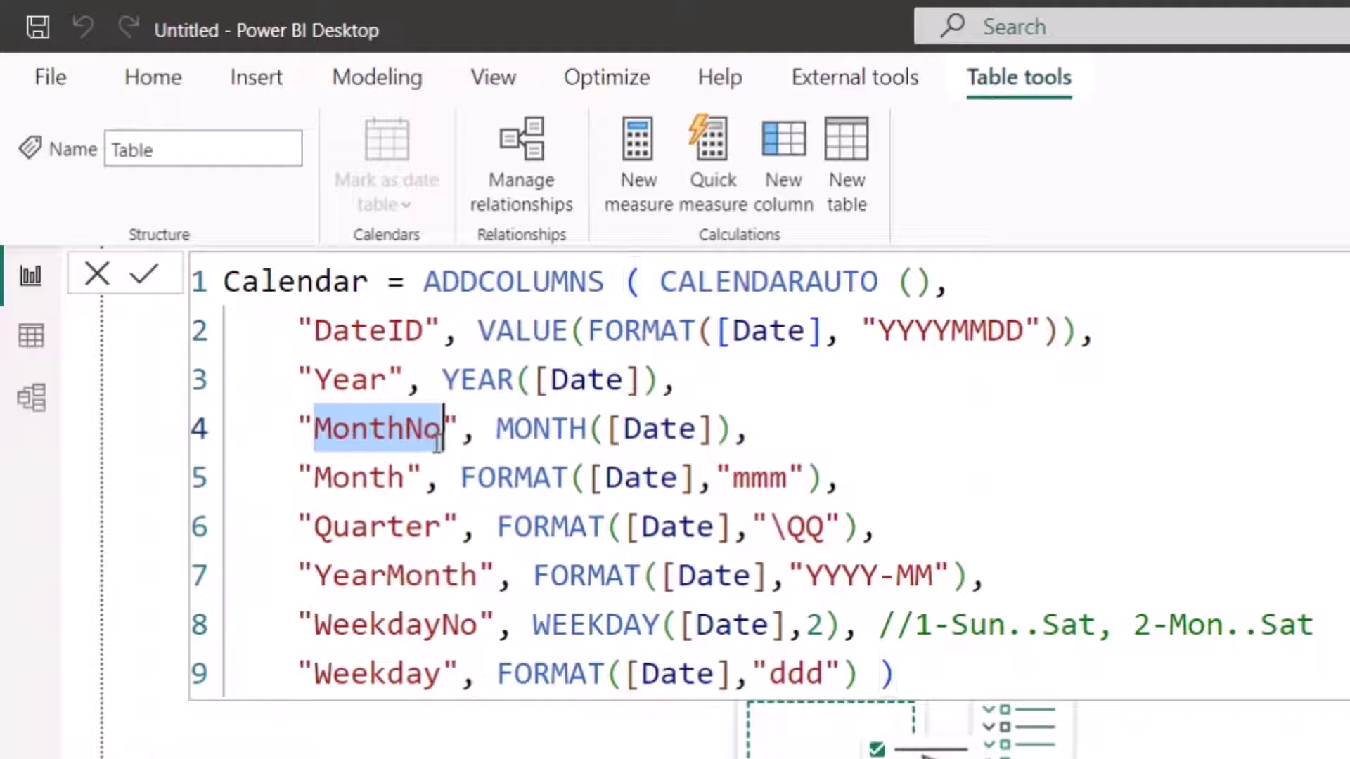
click(300, 478)
drag(298, 478, 461, 478)
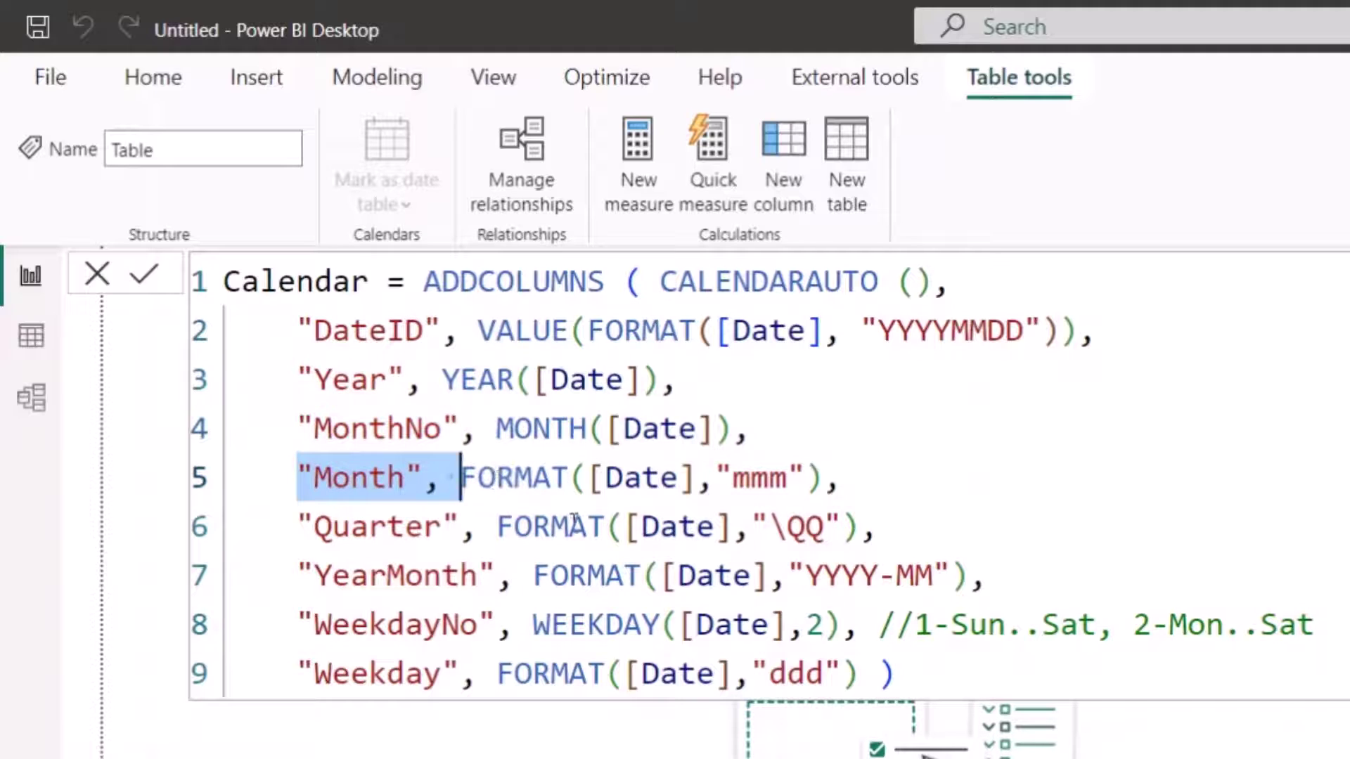
drag(298, 527, 445, 527)
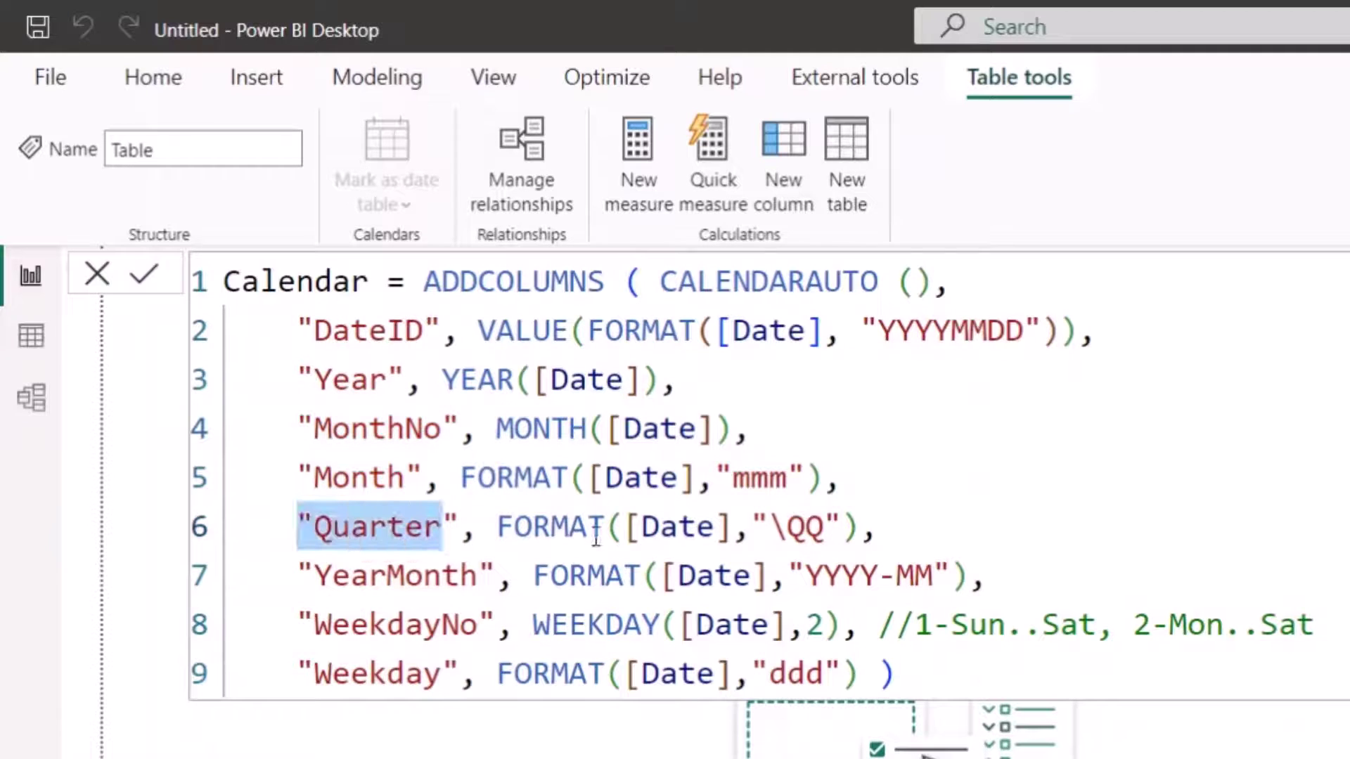
drag(300, 575, 493, 575)
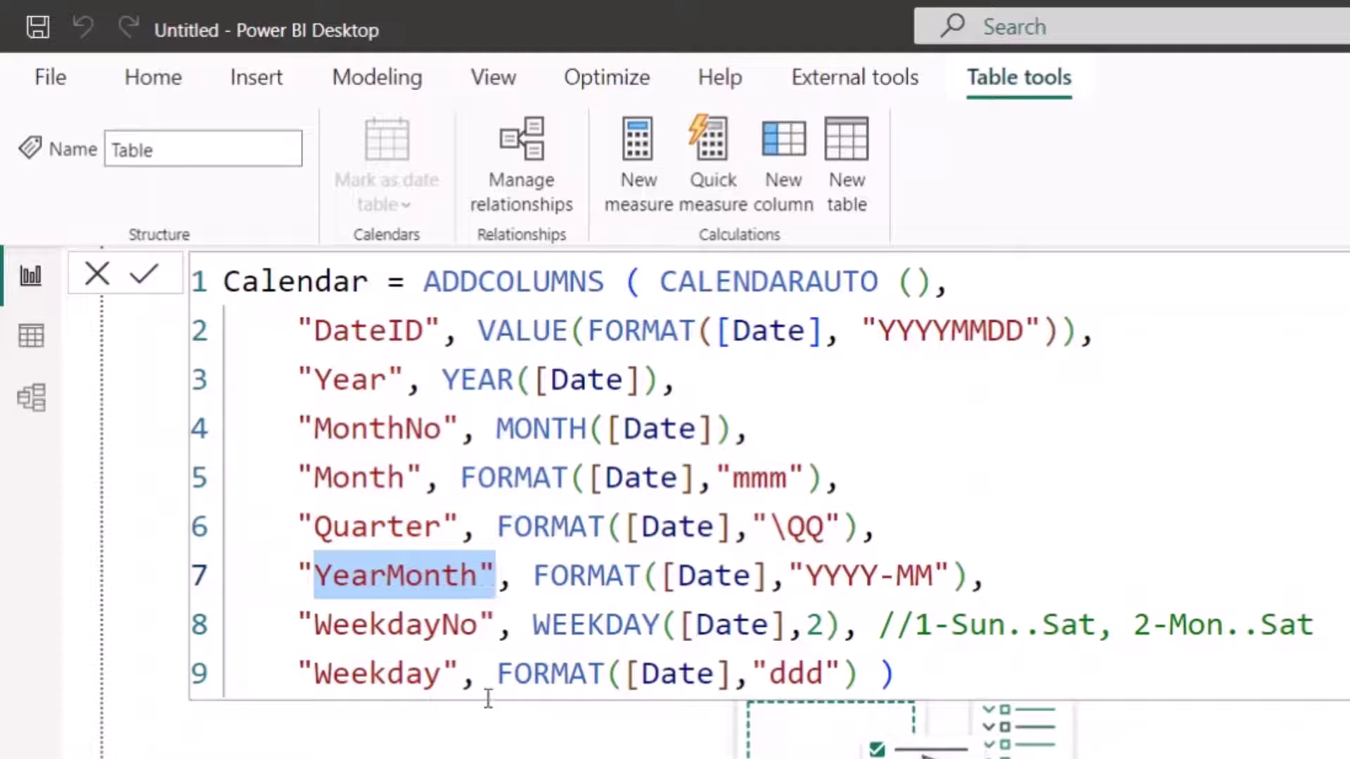
click(427, 626)
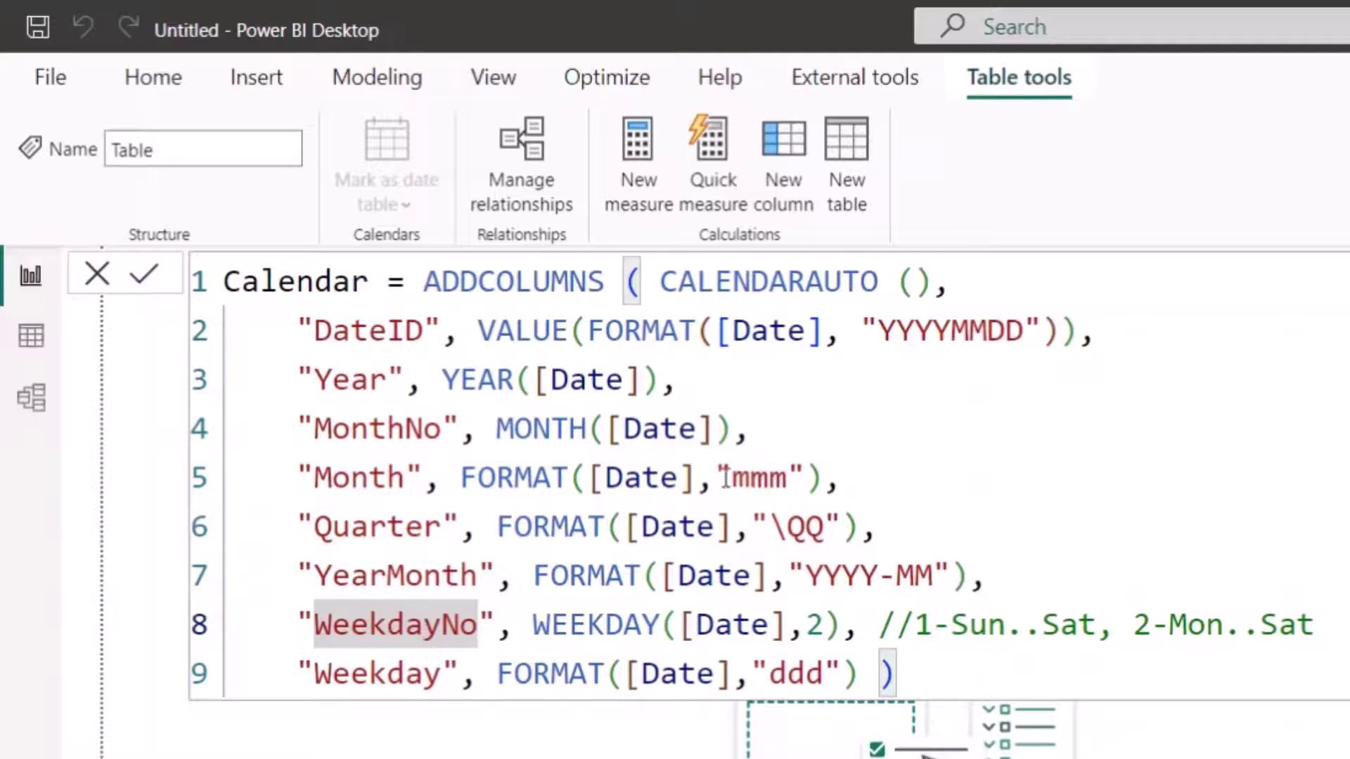
Commit the formula to create the Calendar table and close the formula bar
click(885, 490)
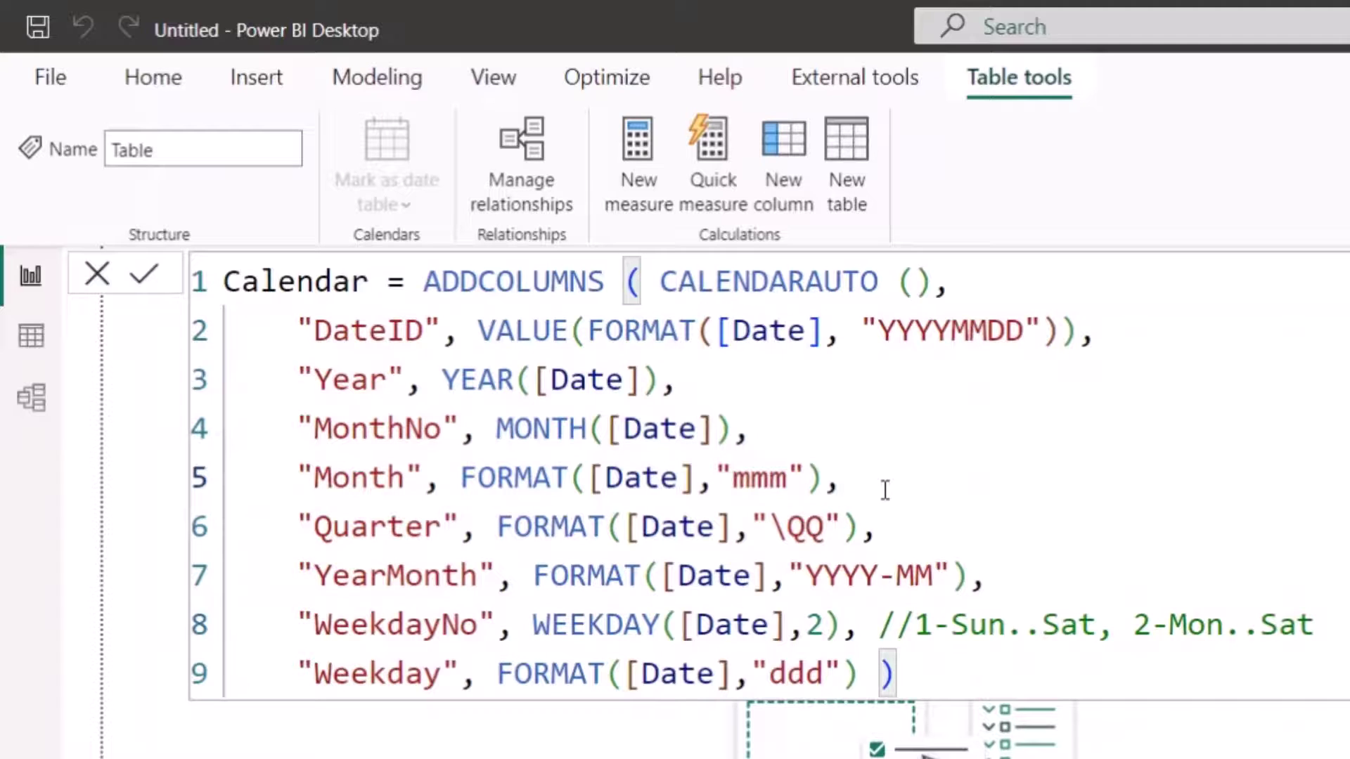
click(143, 276)
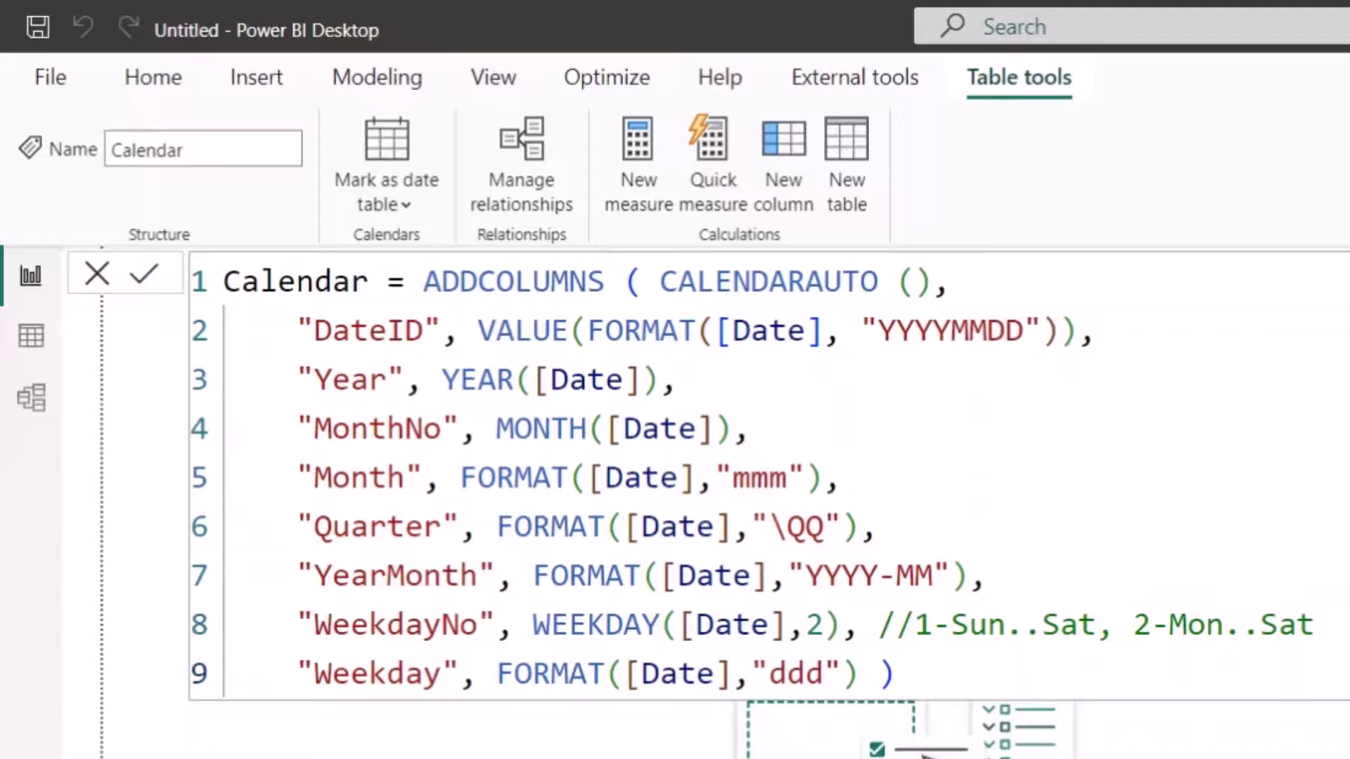
click(97, 273)
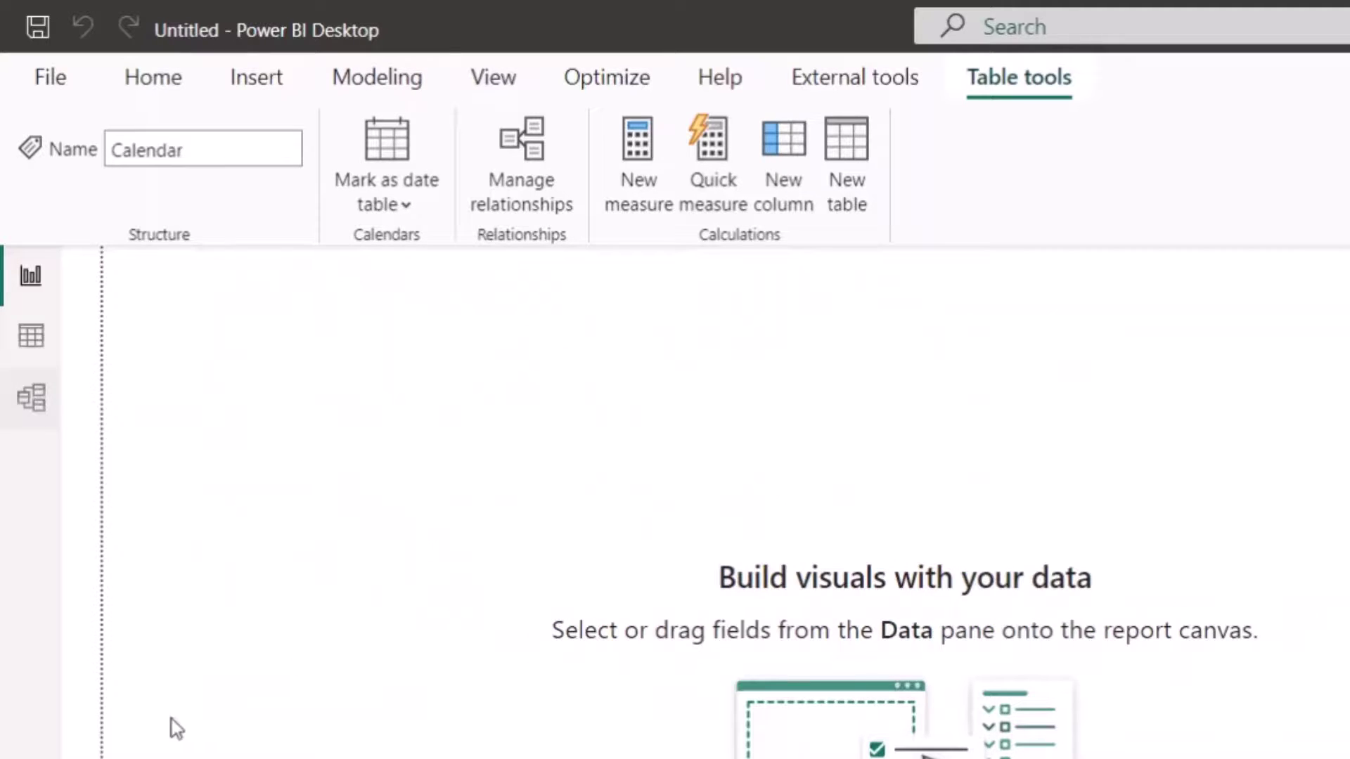
In Model view, place the Calendar card below Location and shift Data Sales Adidas and Location slightly left
click(31, 397)
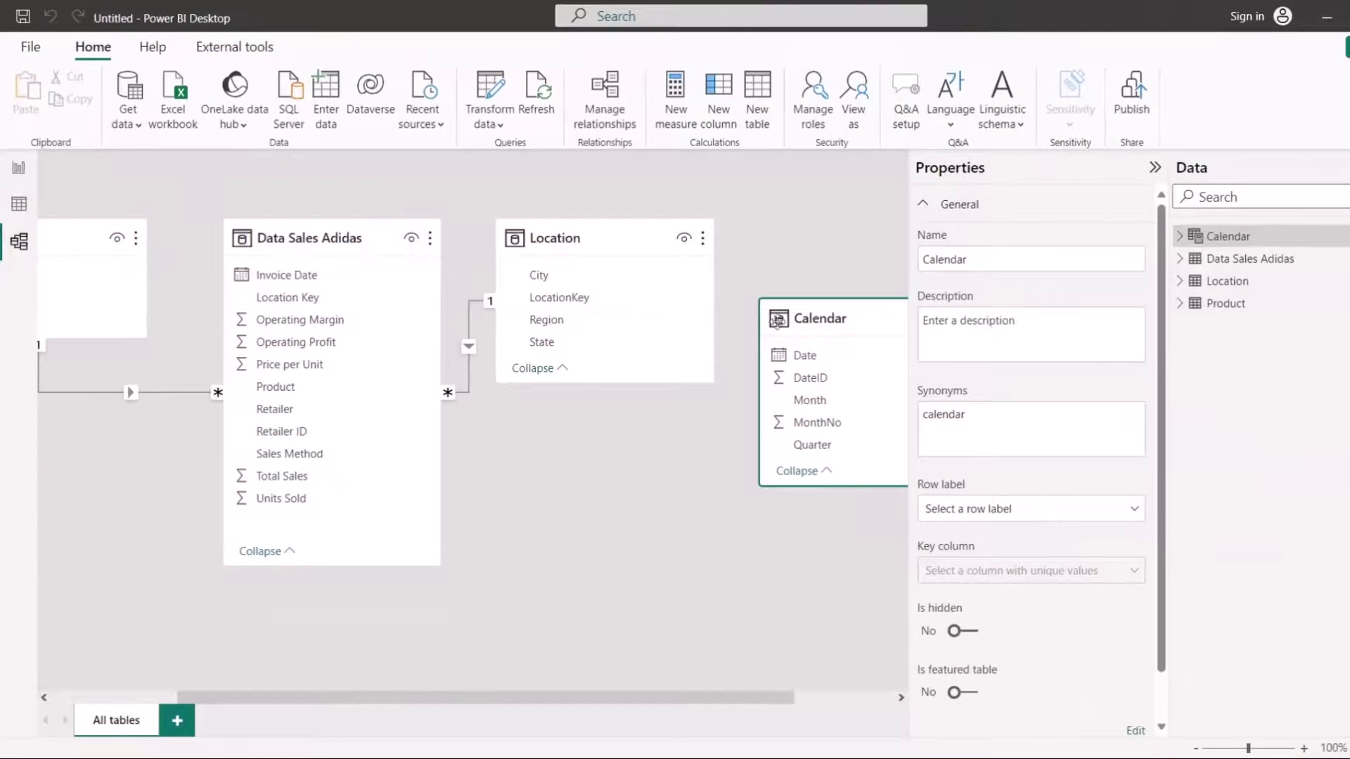
drag(823, 322, 508, 285)
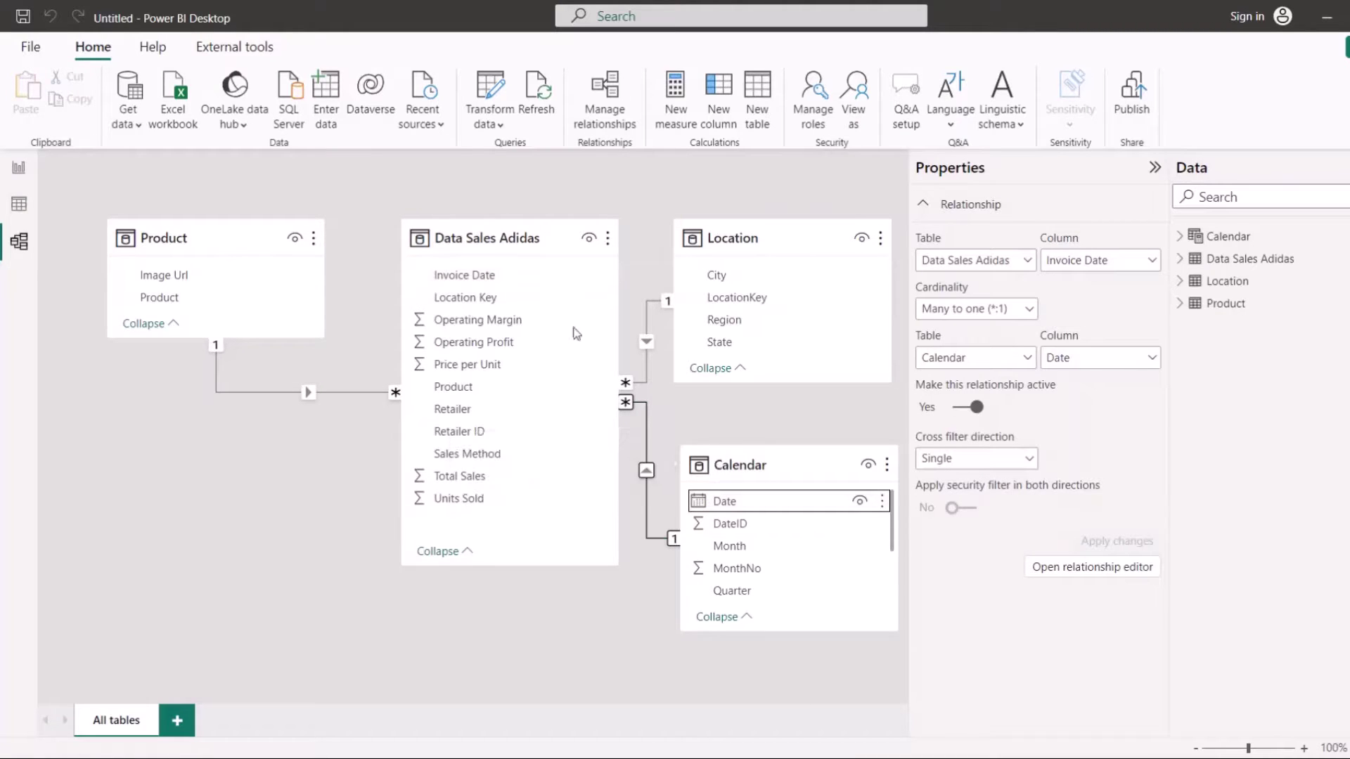
drag(523, 238, 477, 238)
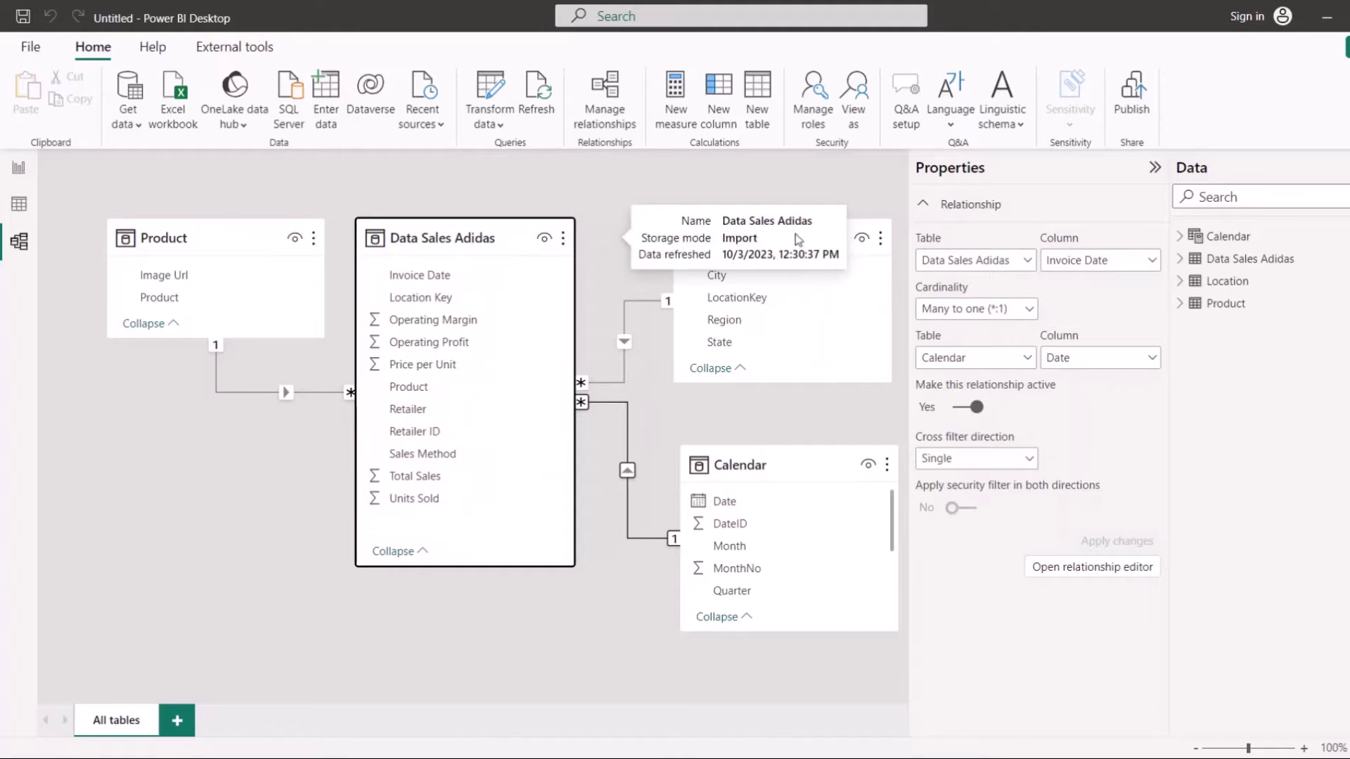
drag(765, 219, 732, 221)
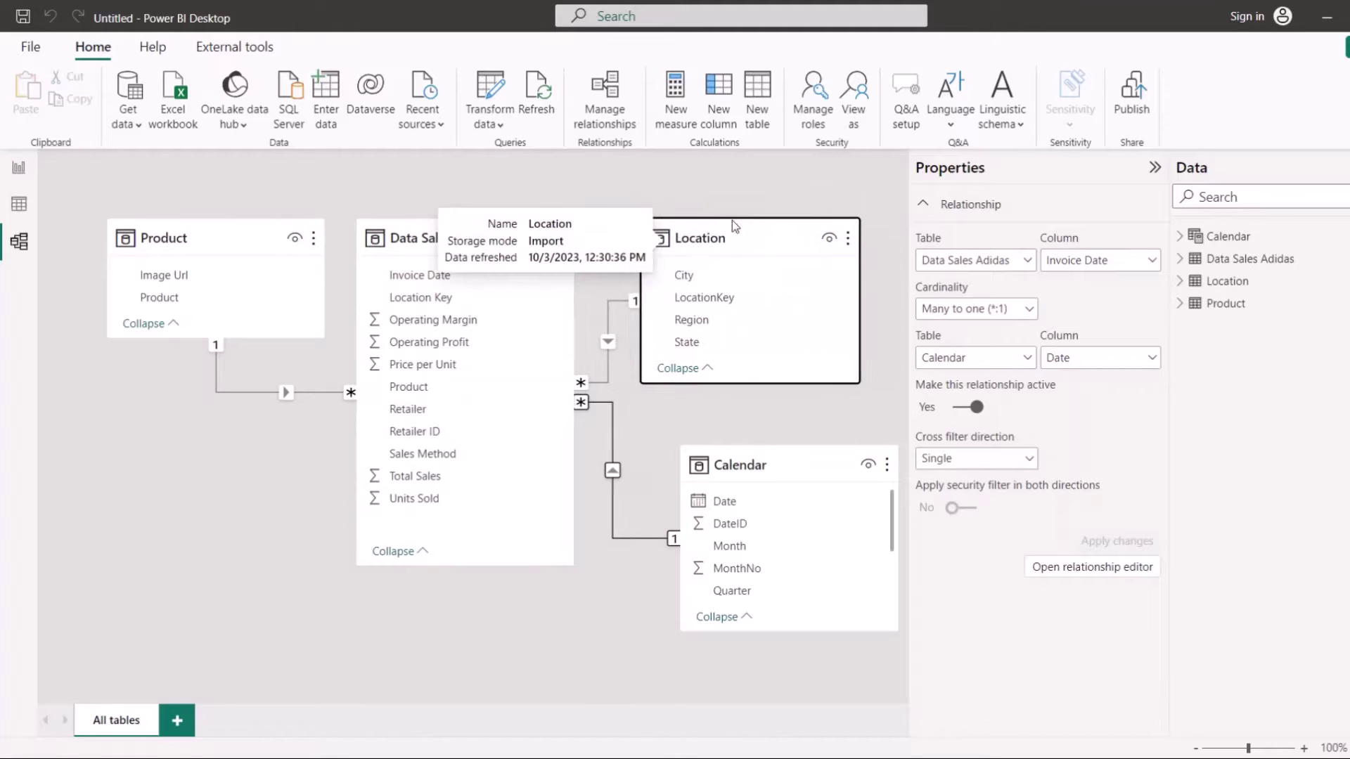